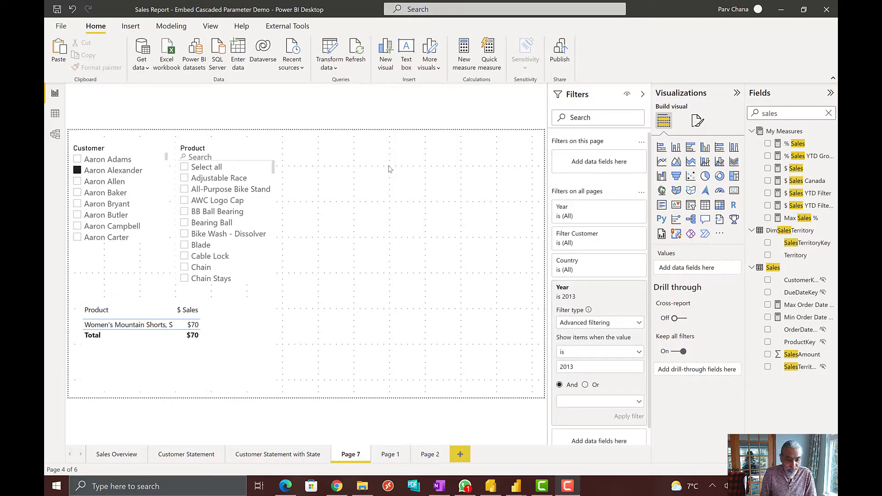
Step: Place and enlarge a paginated report visual on Page 7, connected to 'Product Parameter based on Customers'
{"action": "left_click", "coordinate": [662, 234]}
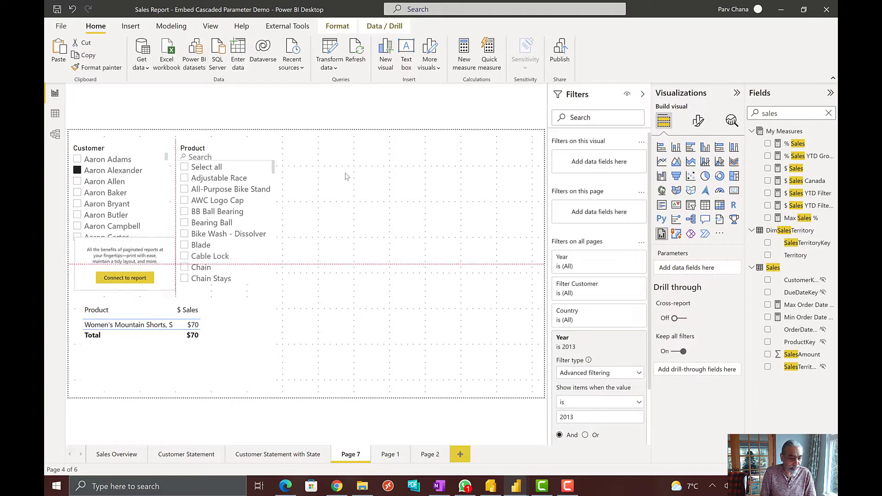
{"action": "left_click_drag", "start_coordinate": [145, 273], "coordinate": [461, 273]}
{"action": "left_click_drag", "start_coordinate": [490, 331], "coordinate": [536, 373]}
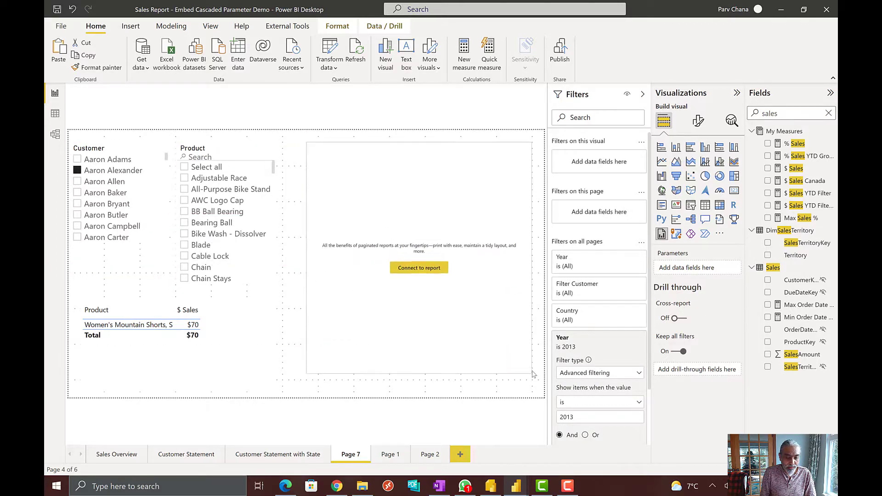
{"action": "left_click", "coordinate": [423, 265]}
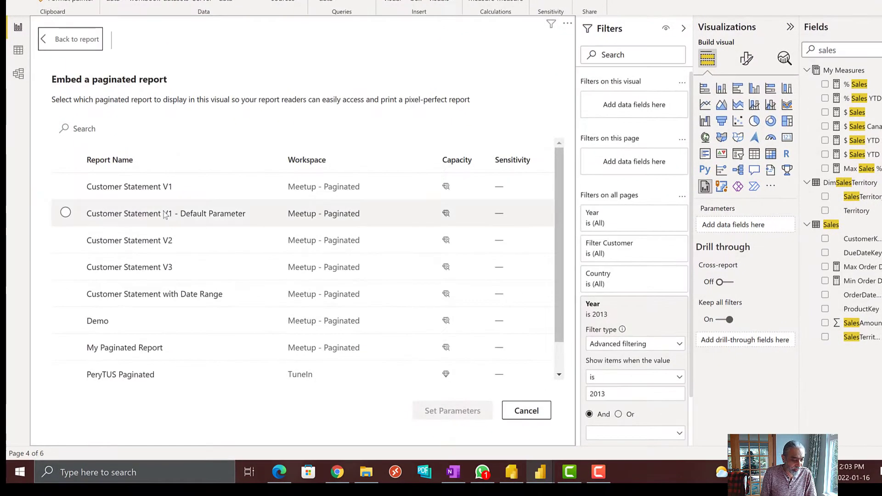
{"action": "scroll", "coordinate": [156, 249], "scroll_direction": "down", "scroll_amount": 1}
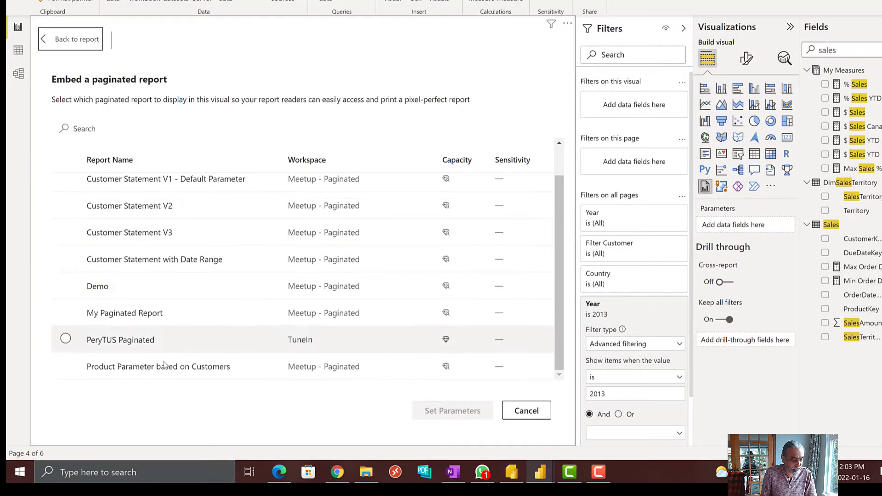
{"action": "left_click", "coordinate": [128, 368]}
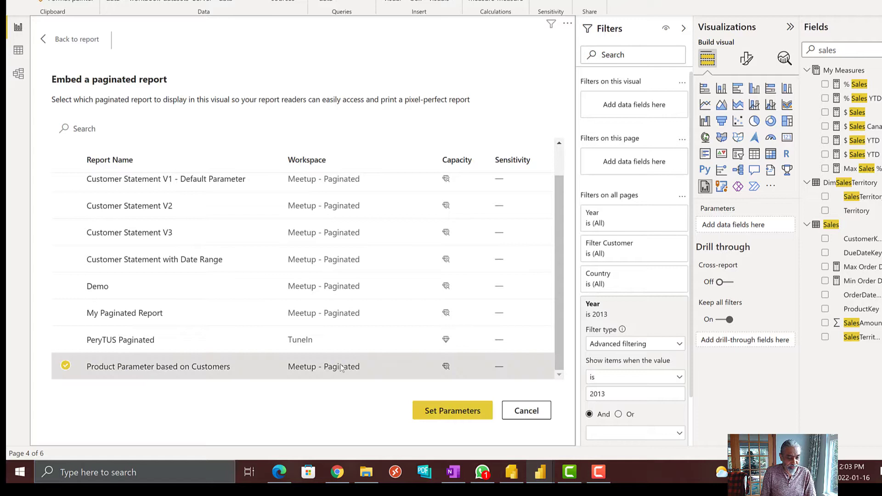
Step: Add the Customer and Product fields to the paginated visual's Parameters bucket
{"action": "left_click", "coordinate": [448, 413]}
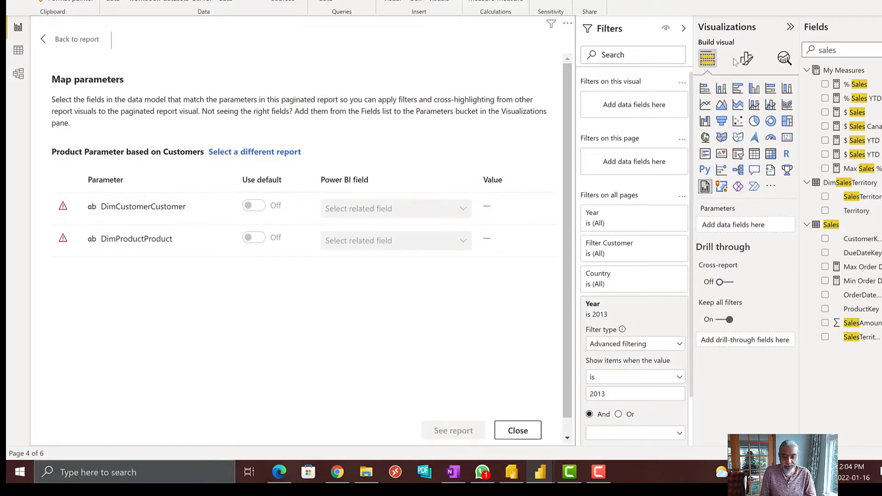
{"action": "double_click", "coordinate": [806, 52]}
{"action": "type", "text": "c"}
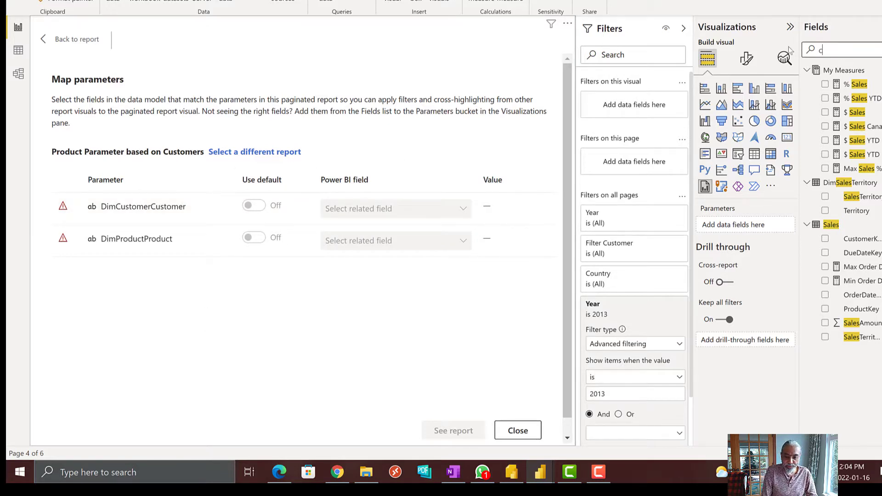
{"action": "type", "text": "ustomer"}
{"action": "left_click_drag", "start_coordinate": [859, 154], "coordinate": [734, 225]}
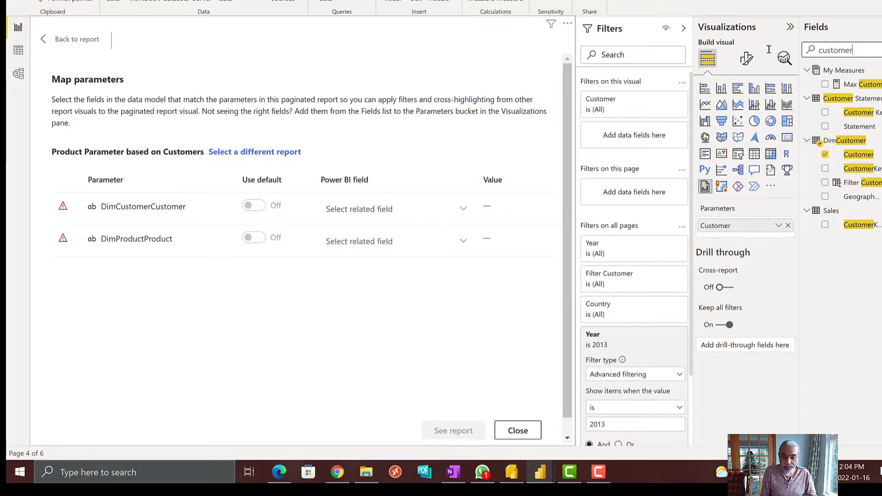
{"action": "key", "text": "ctrl+a"}
{"action": "type", "text": "product"}
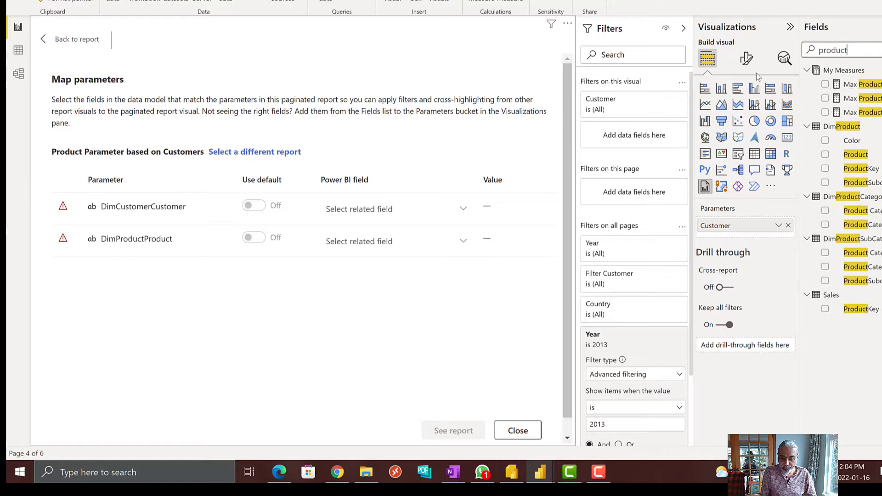
{"action": "left_click_drag", "start_coordinate": [850, 156], "coordinate": [741, 239]}
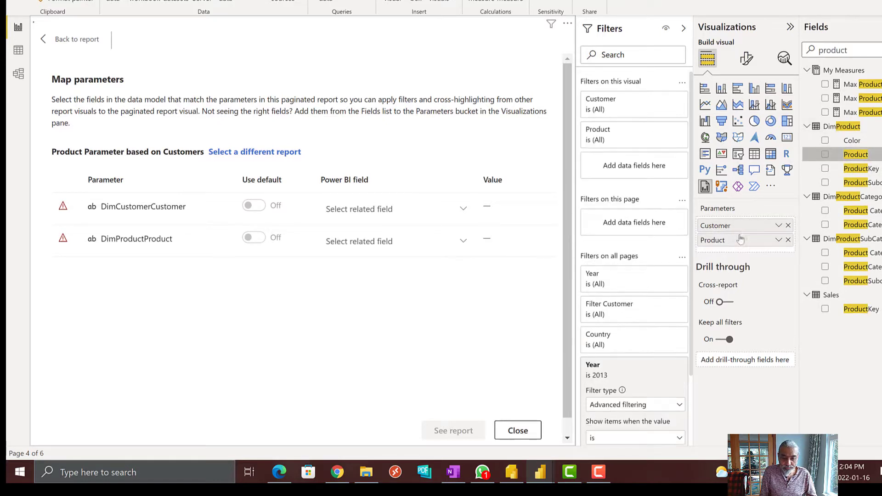
Step: Map DimCustomerCustomer to Customer and DimProductProduct to Product
{"action": "left_click", "coordinate": [374, 209]}
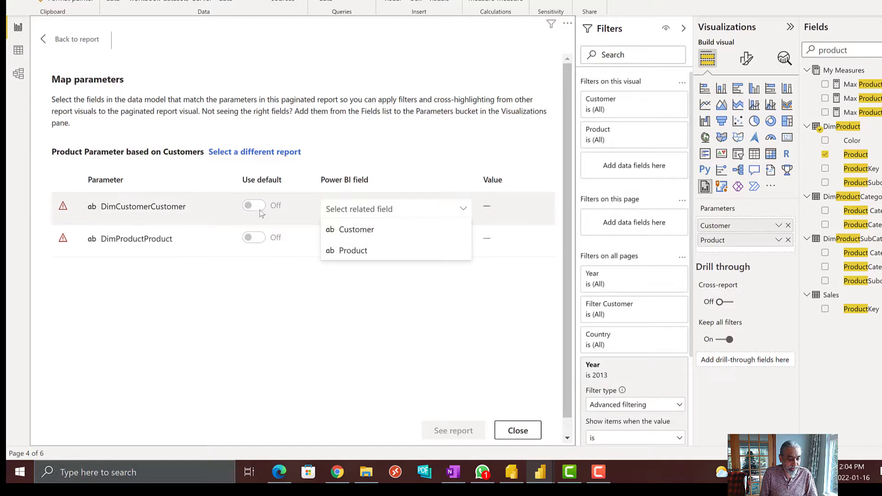
{"action": "left_click", "coordinate": [376, 231]}
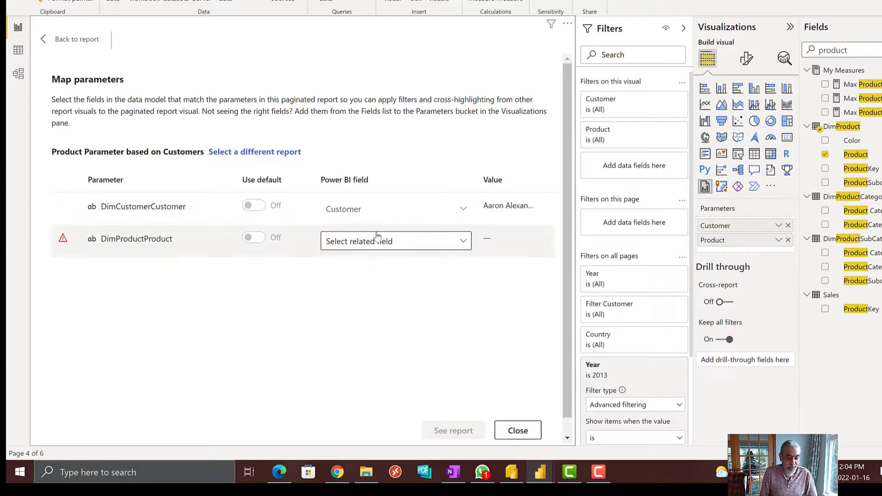
{"action": "left_click", "coordinate": [404, 237]}
{"action": "left_click", "coordinate": [365, 283]}
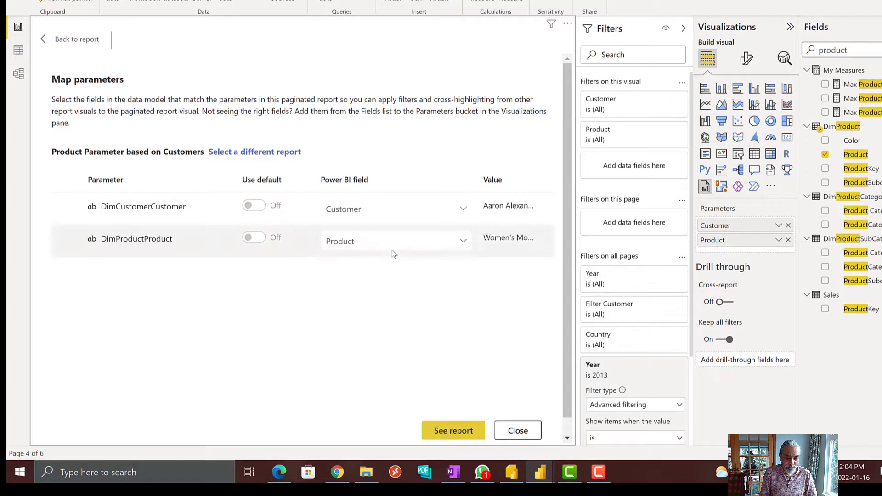
Step: Render the paginated report, widen the visual, and expand the first customer's row to show products
{"action": "left_click", "coordinate": [455, 432]}
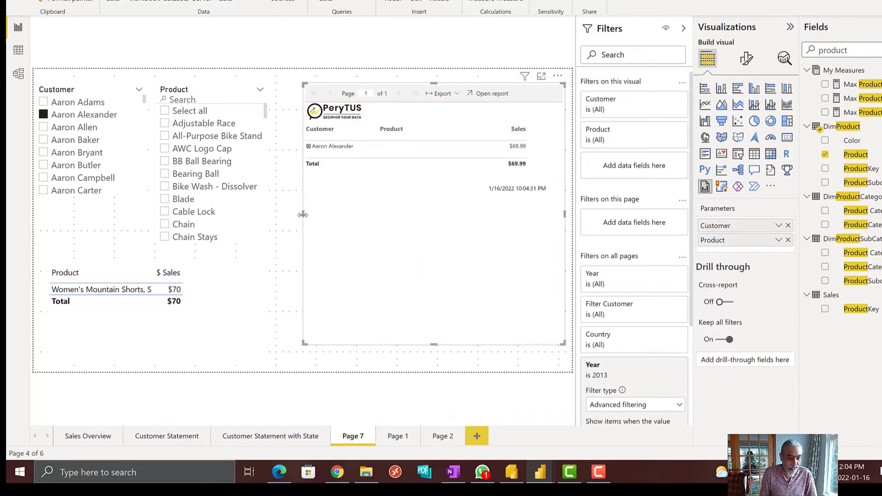
{"action": "left_click_drag", "start_coordinate": [303, 216], "coordinate": [284, 158]}
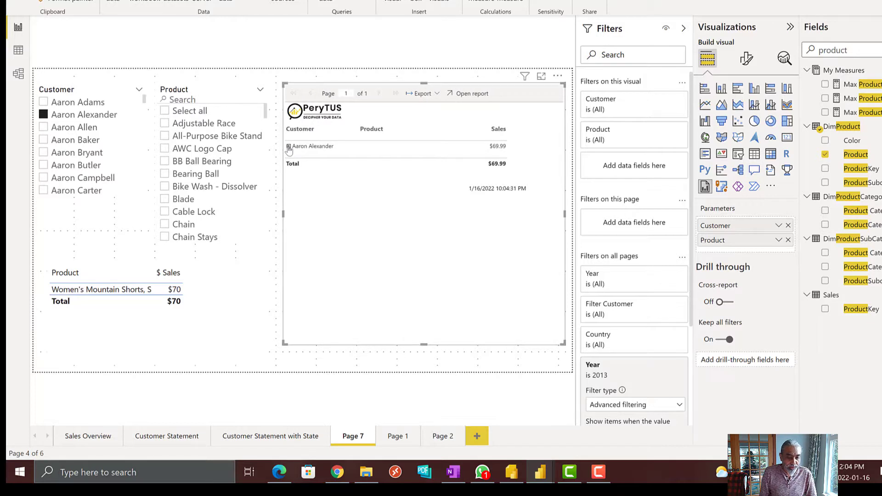
{"action": "left_click", "coordinate": [289, 147]}
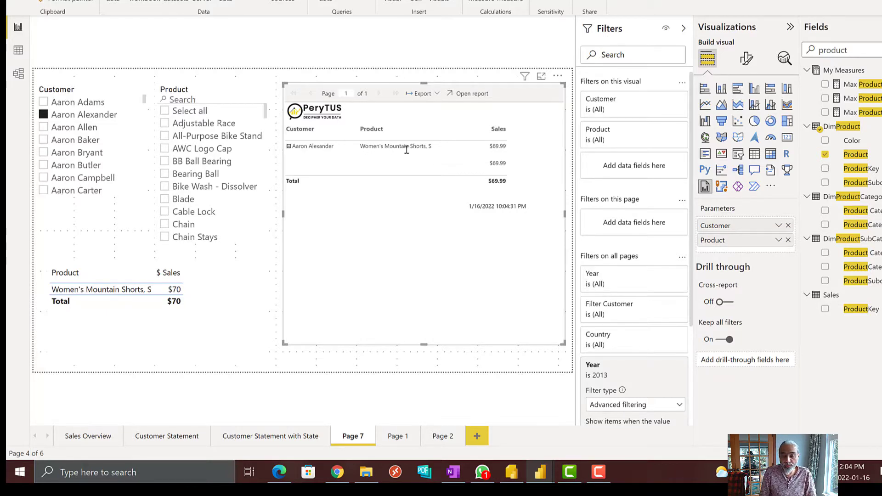
Step: Test the report with two other customers from the slicer, applying changes for each
{"action": "left_click", "coordinate": [81, 104]}
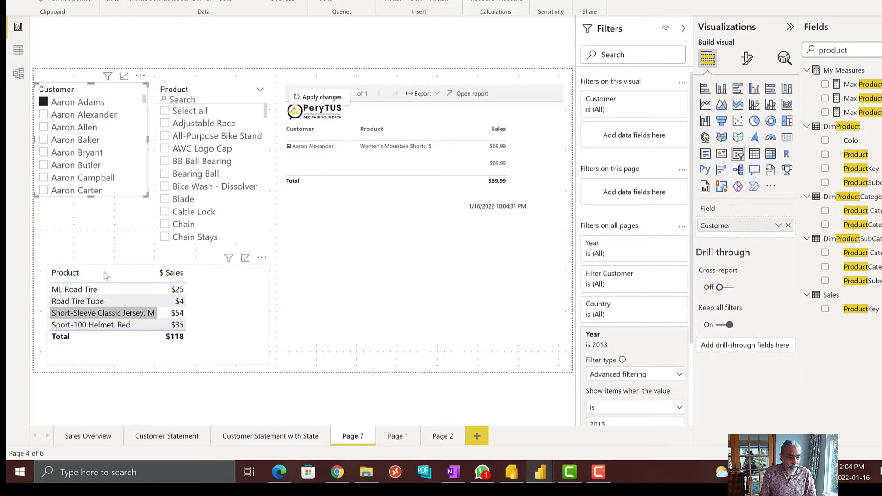
{"action": "left_click", "coordinate": [320, 98]}
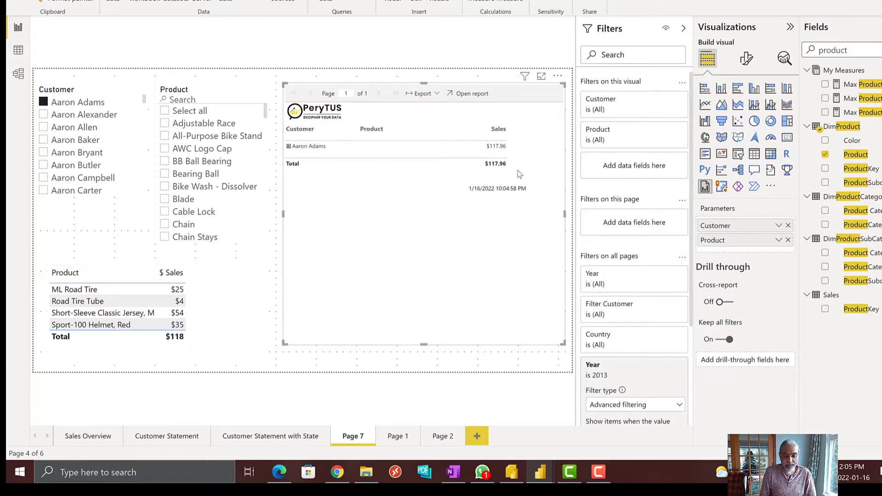
{"action": "left_click", "coordinate": [289, 147]}
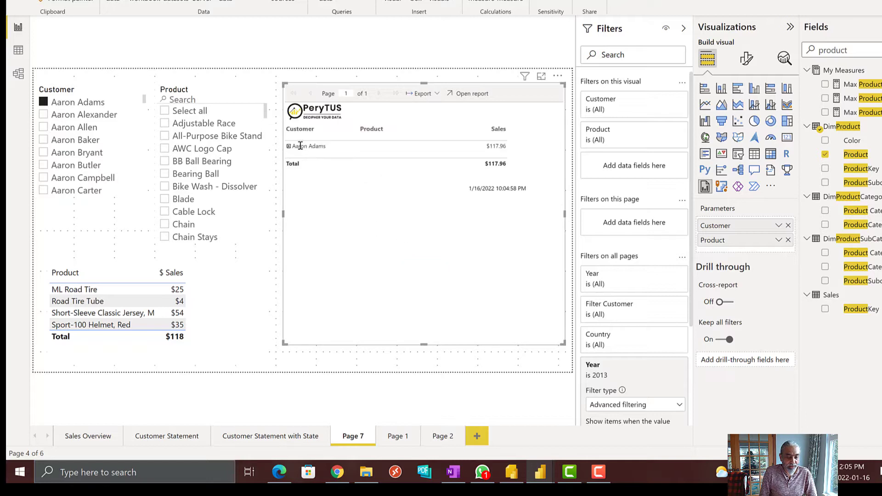
{"action": "left_click", "coordinate": [75, 130]}
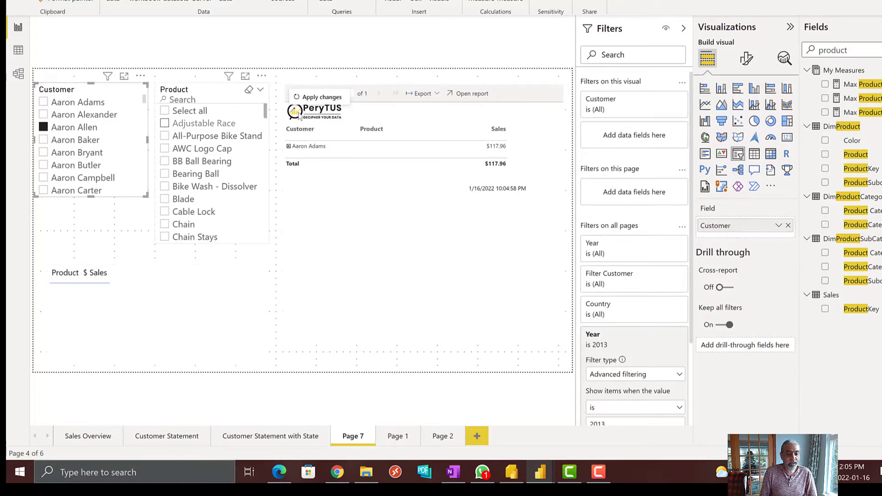
{"action": "left_click", "coordinate": [319, 98]}
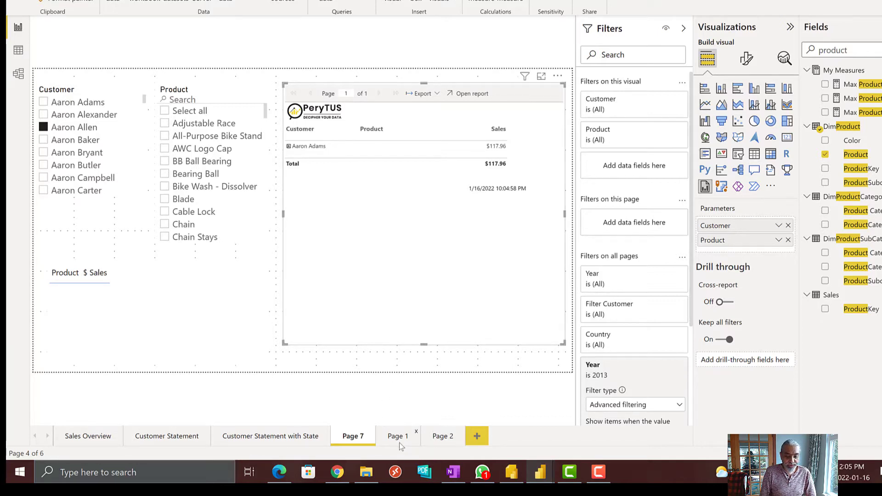
Step: Review Page 1's customer sales table for blank $ Sales, then go back to Page 7
{"action": "left_click", "coordinate": [388, 441]}
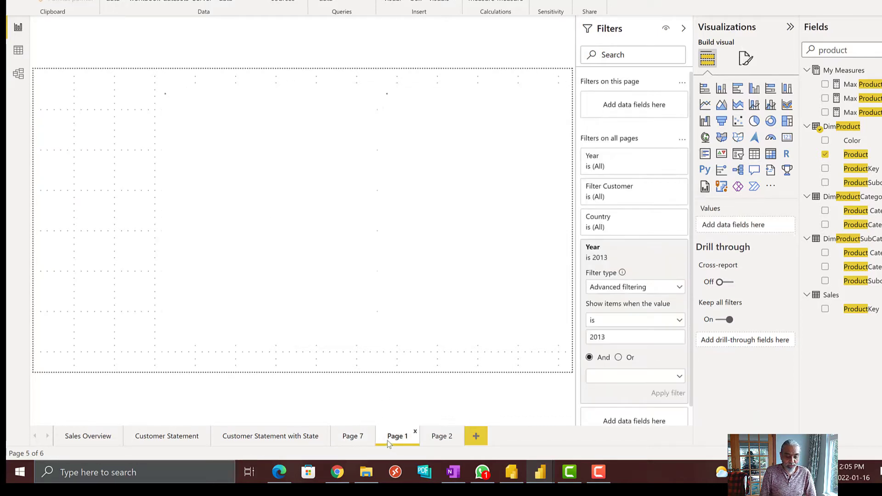
{"action": "left_click", "coordinate": [341, 441]}
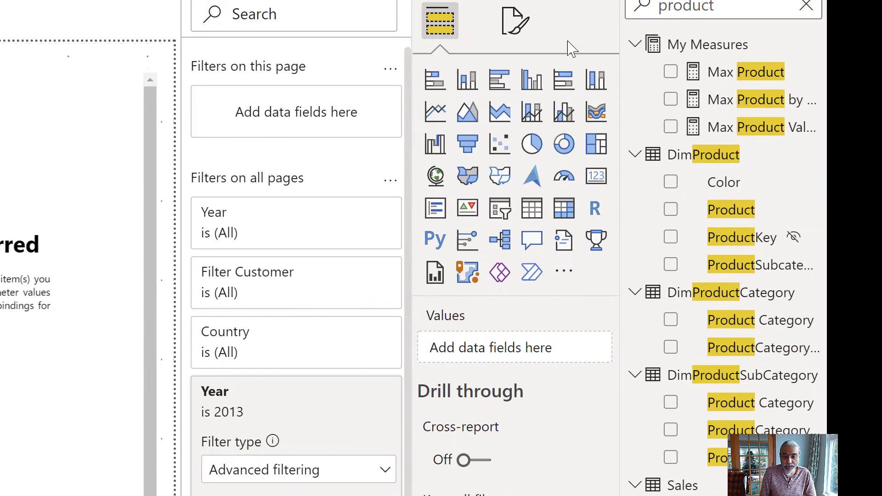
Step: Add a $ Sales 'is not blank' filter to the Customer slicer's visual-level filters
{"action": "double_click", "coordinate": [734, 8]}
{"action": "type", "text": "$ sale"}
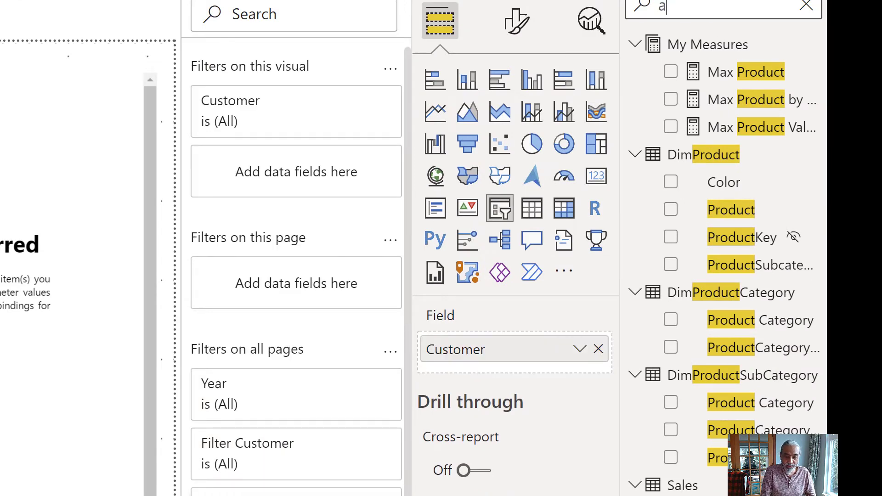
{"action": "type", "text": "s"}
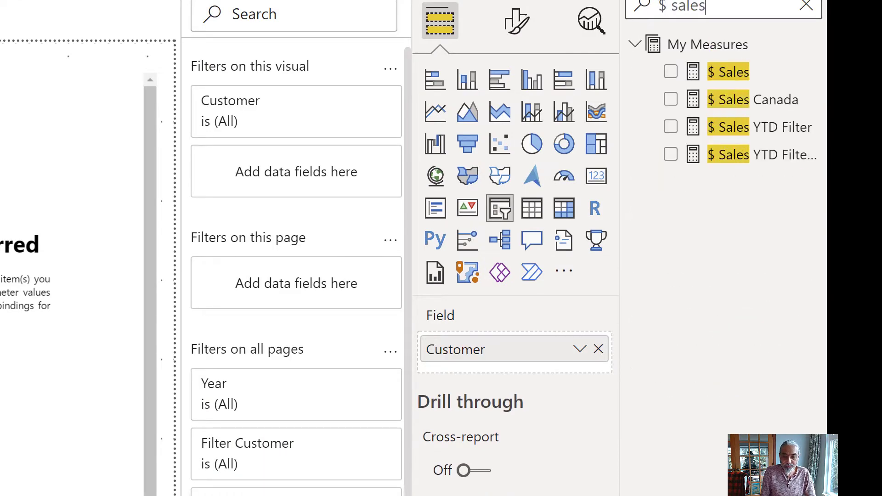
{"action": "left_click_drag", "start_coordinate": [735, 74], "coordinate": [281, 198]}
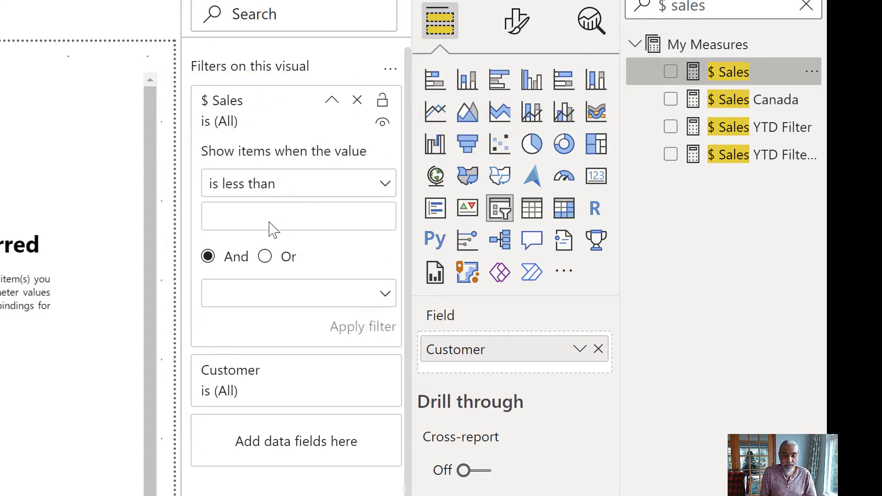
{"action": "left_click", "coordinate": [274, 191]}
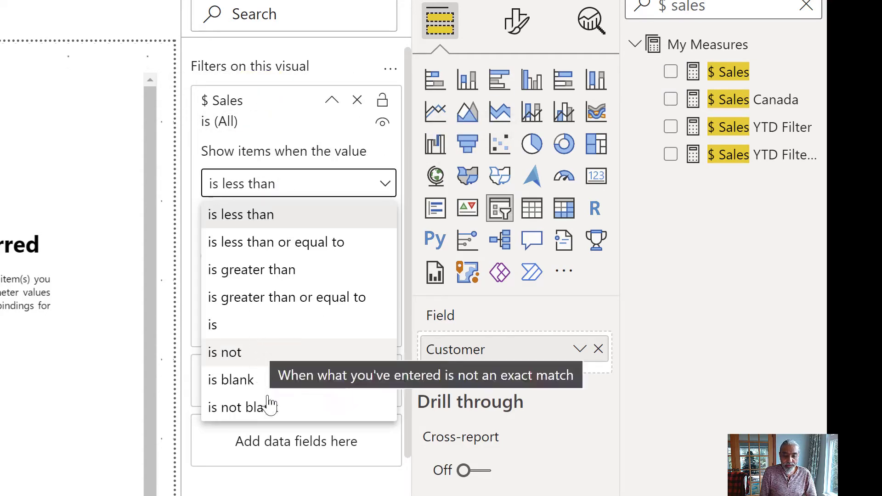
{"action": "left_click", "coordinate": [321, 406]}
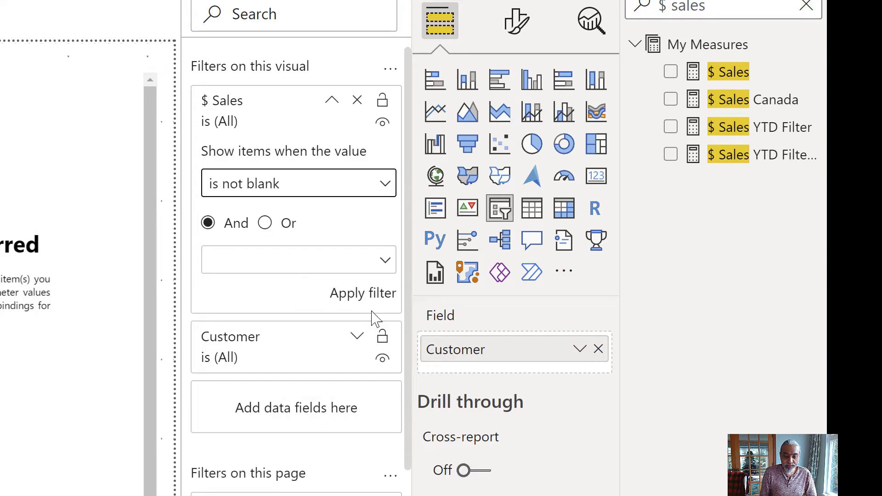
{"action": "left_click", "coordinate": [361, 294]}
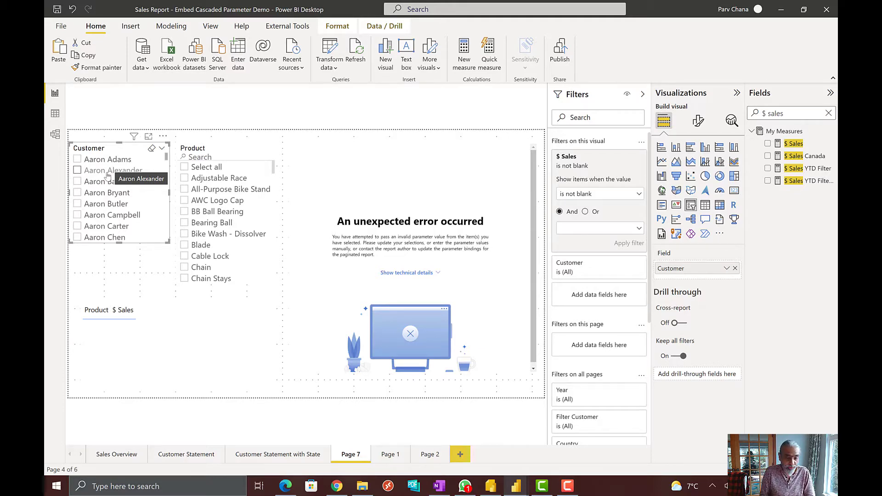
Step: Send the first slicer customer to the paginated report and refresh the expired session to show $117.96
{"action": "left_click", "coordinate": [92, 161]}
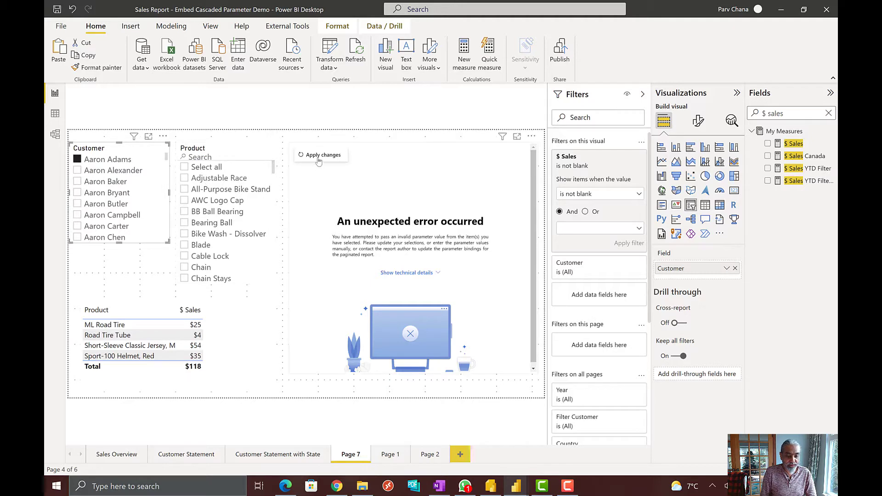
{"action": "left_click", "coordinate": [319, 157]}
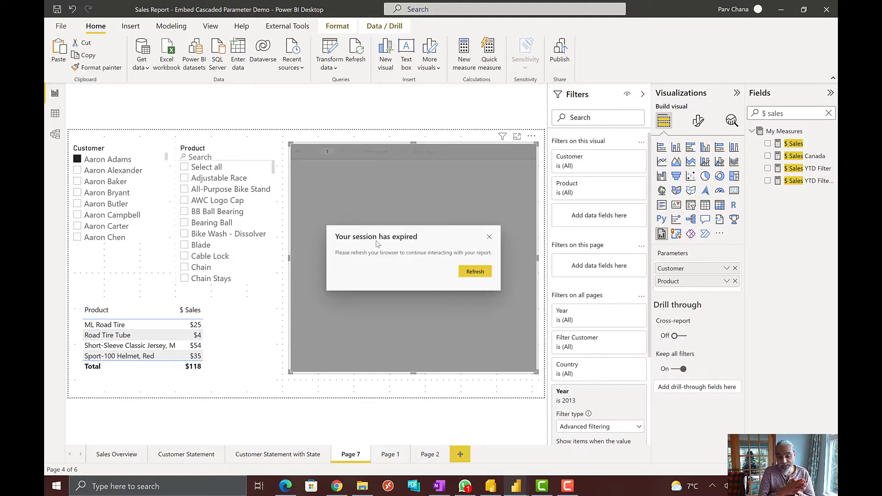
{"action": "left_click", "coordinate": [478, 273]}
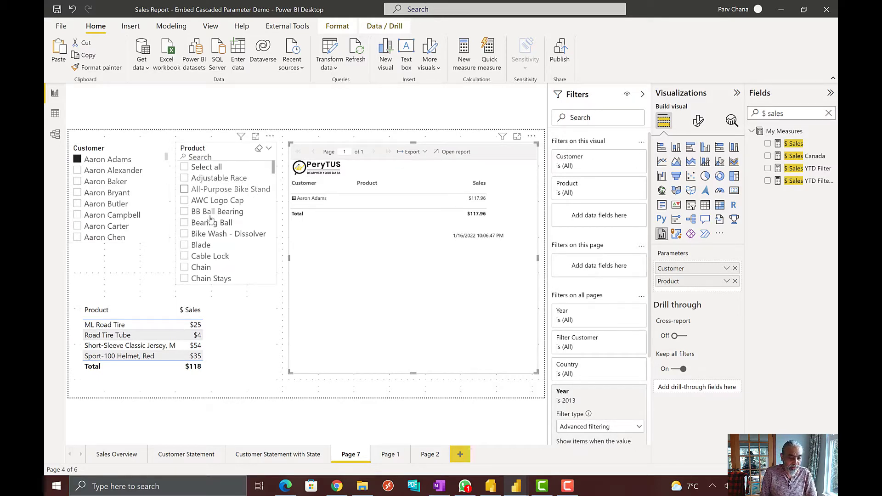
Step: Select Adjustable Race and All-Purpose Bike Stand in the Product slicer, then revisit Page 1 and Page 7
{"action": "left_click", "coordinate": [210, 179]}
{"action": "left_click", "coordinate": [197, 191]}
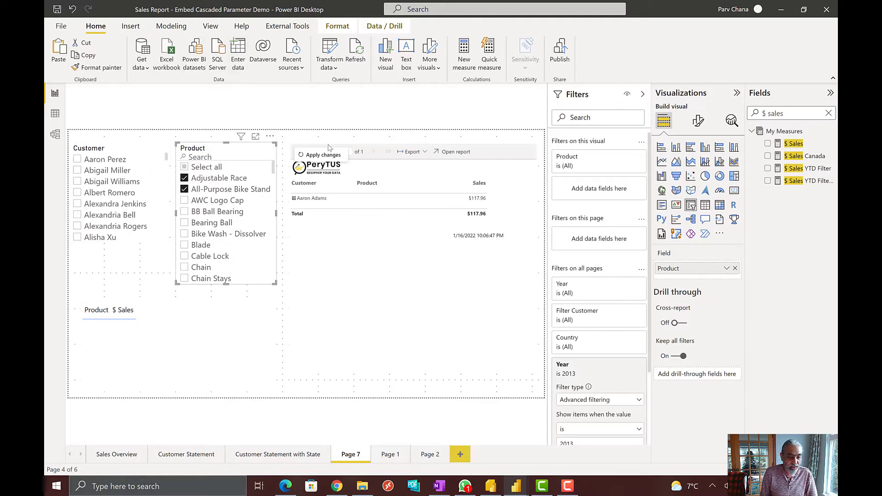
{"action": "left_click", "coordinate": [324, 158]}
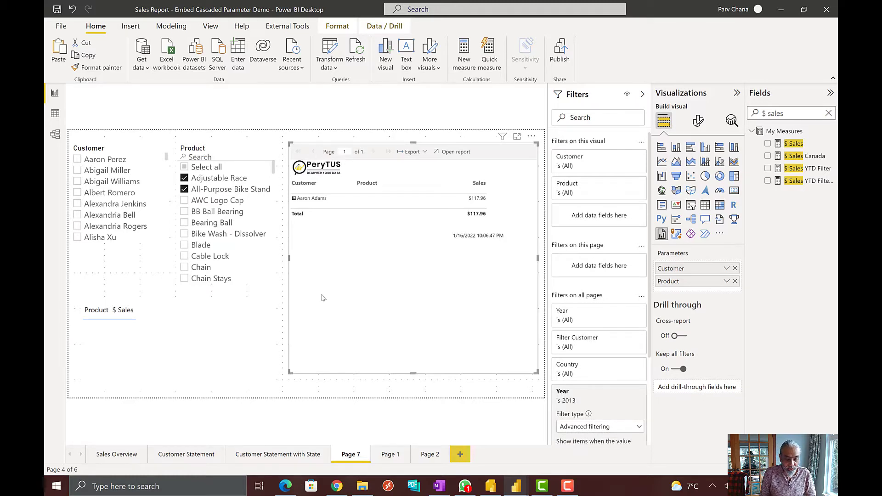
{"action": "left_click", "coordinate": [389, 455]}
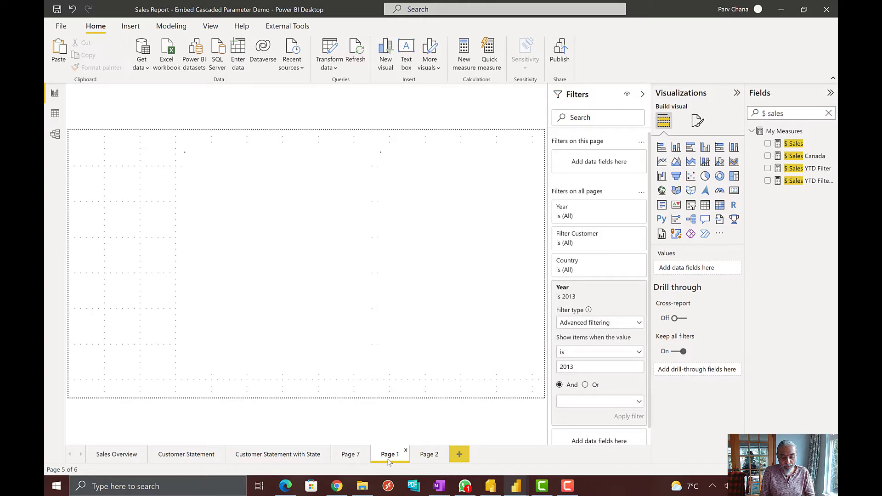
{"action": "left_click", "coordinate": [346, 455]}
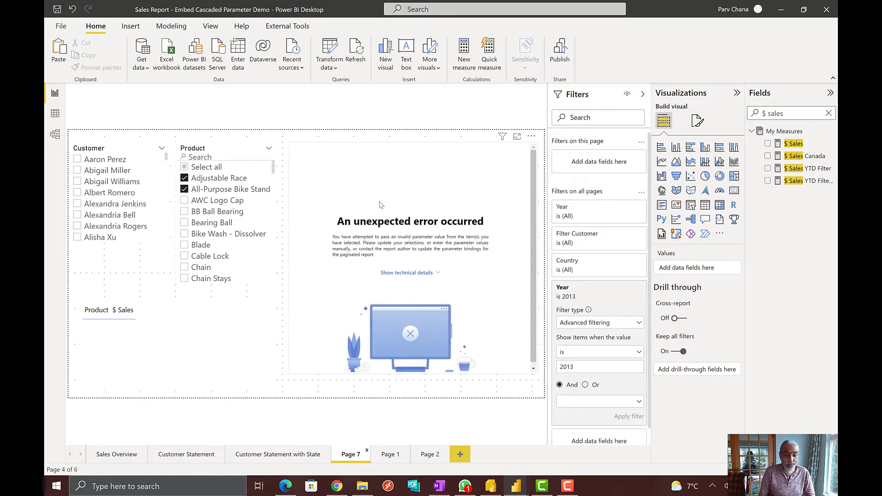
Step: Add a $ Sales 'is not blank' filter to the Product slicer's visual-level filters
{"action": "left_click", "coordinate": [225, 150]}
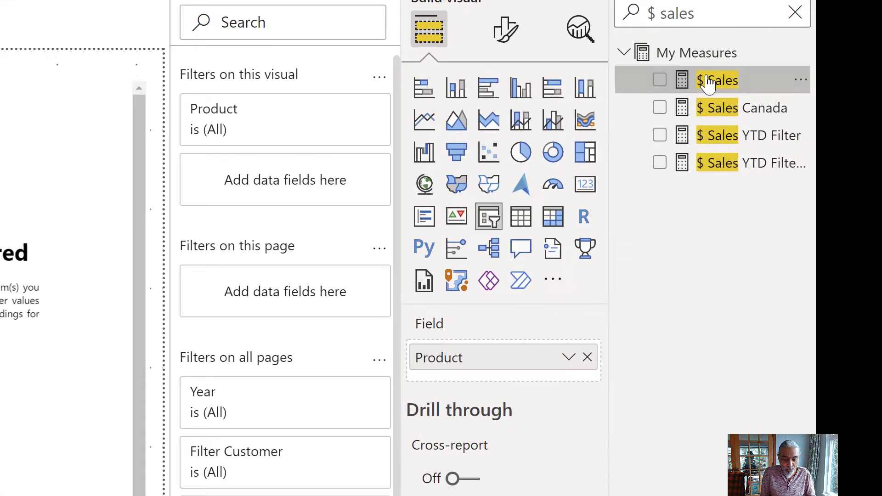
{"action": "left_click_drag", "start_coordinate": [738, 106], "coordinate": [251, 110]}
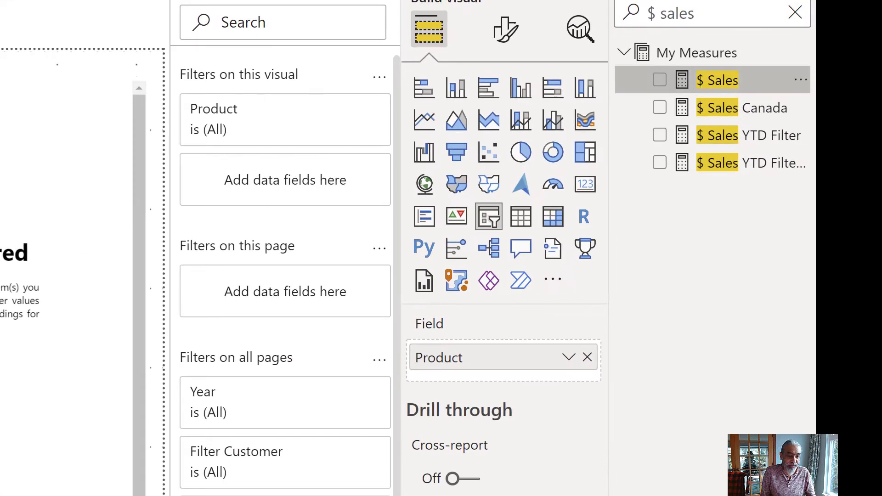
{"action": "left_click_drag", "start_coordinate": [9, 188], "coordinate": [271, 198]}
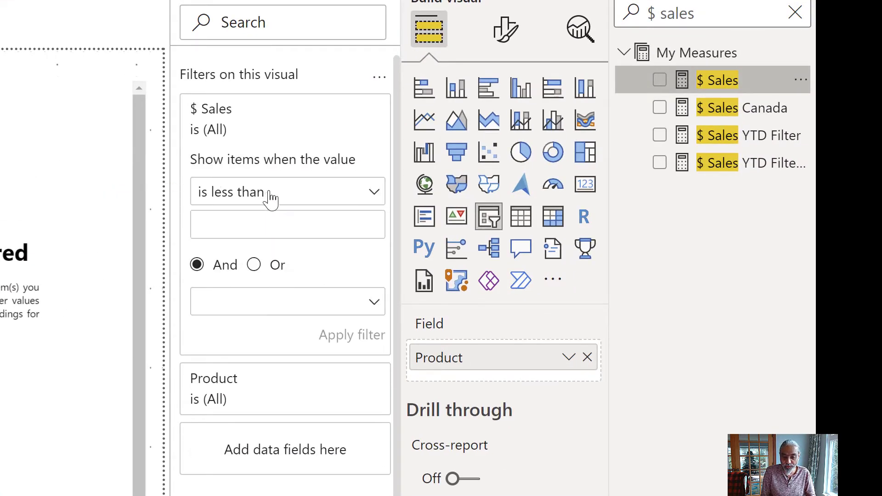
{"action": "left_click", "coordinate": [260, 199]}
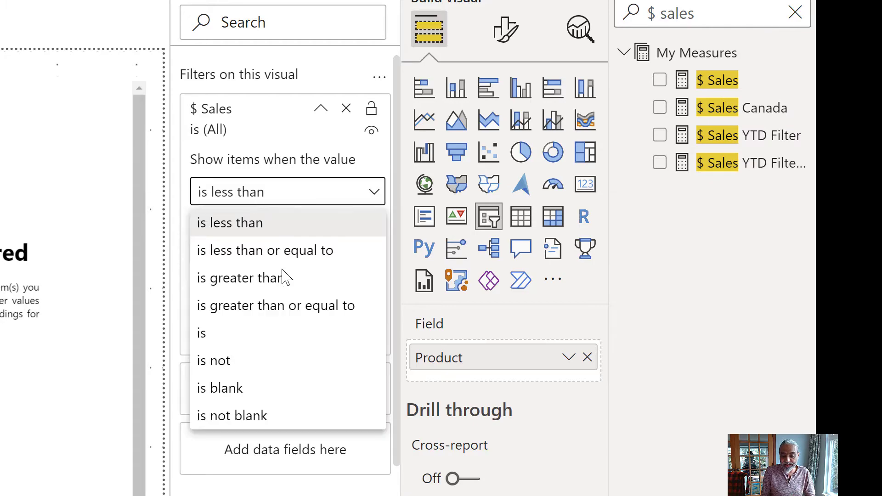
{"action": "left_click", "coordinate": [266, 427]}
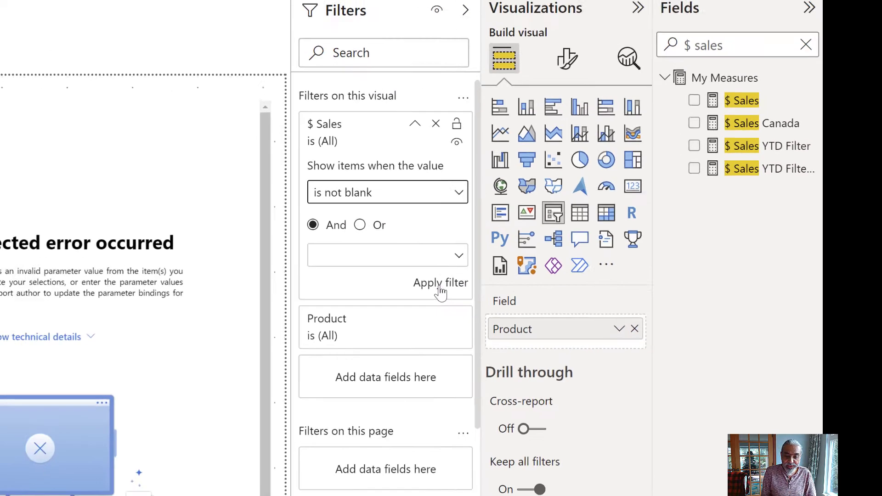
{"action": "left_click", "coordinate": [352, 301]}
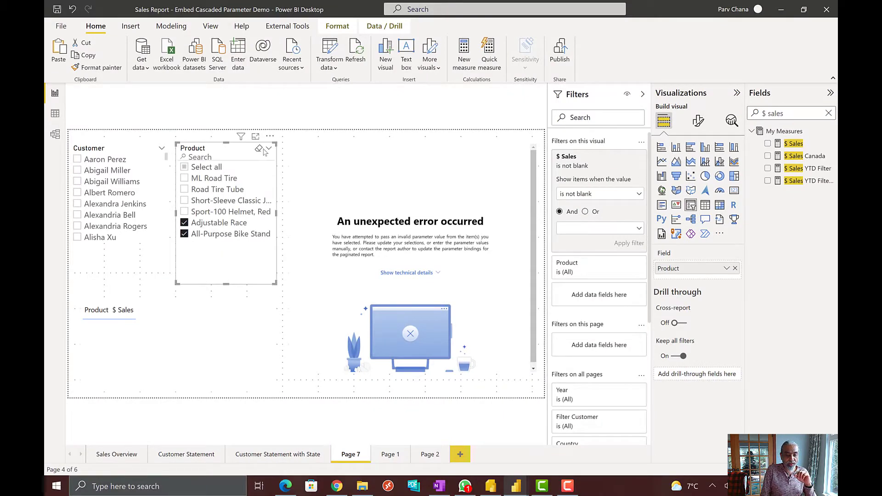
Step: Clear the products, select the second customer and Women's Mountain Shorts, and apply to the paginated report
{"action": "left_click", "coordinate": [259, 148]}
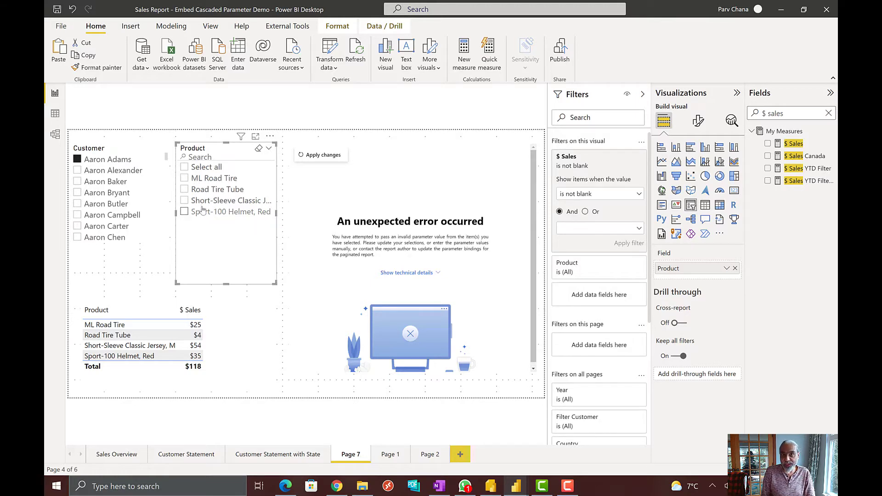
{"action": "left_click", "coordinate": [100, 174]}
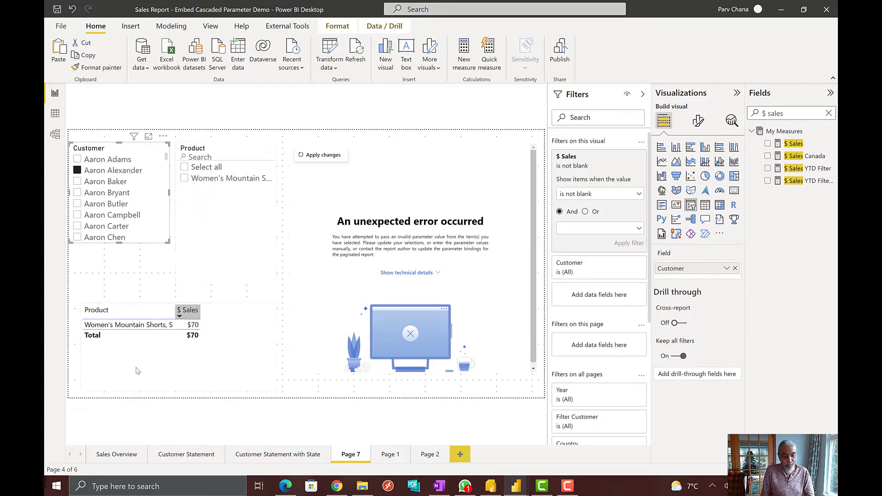
{"action": "left_click", "coordinate": [199, 183]}
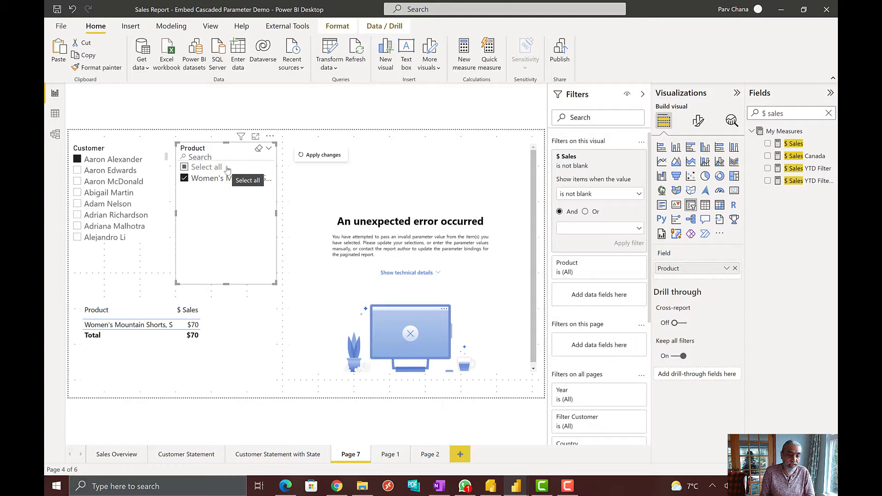
{"action": "left_click", "coordinate": [317, 155]}
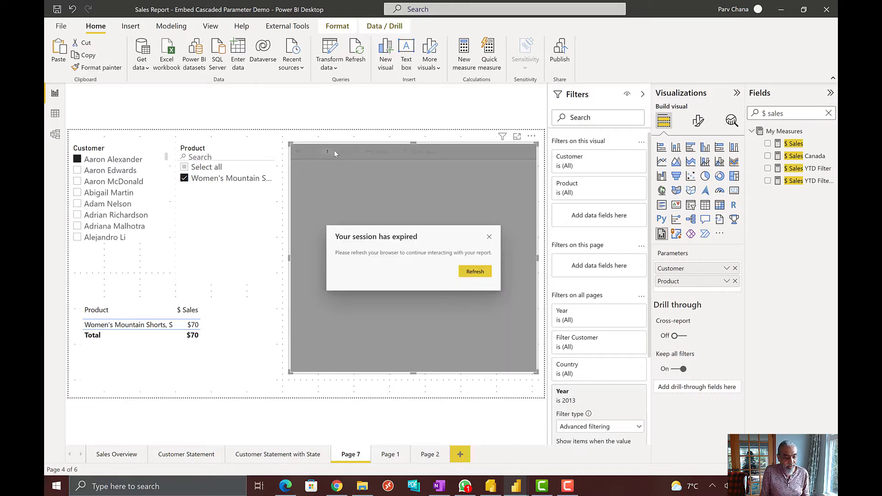
Step: Refresh the expired report session and expand the customer row to show Women's Mountain Shorts at $69.99
{"action": "left_click", "coordinate": [474, 272]}
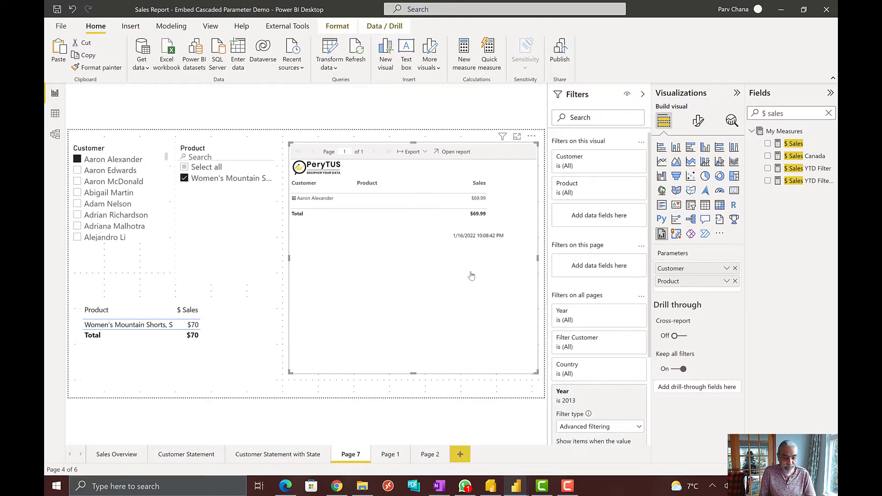
{"action": "left_click", "coordinate": [294, 198]}
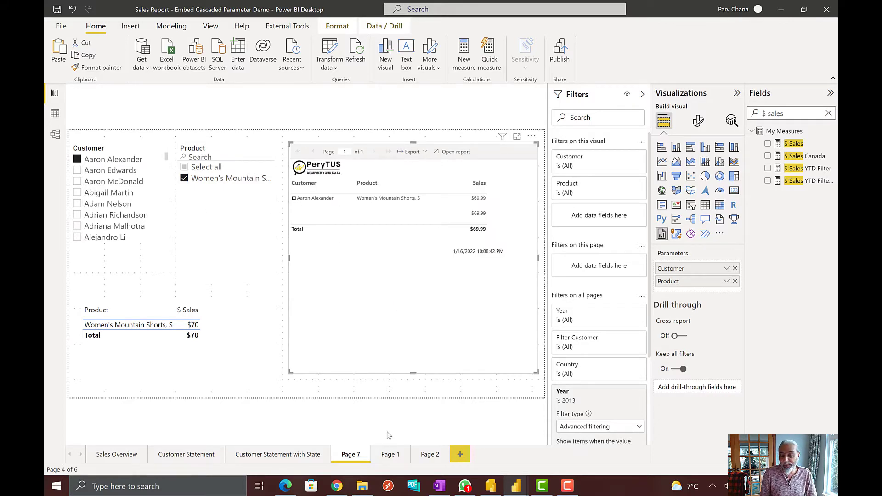
Step: On Page 2, switch the Customer slicer to the second customer and refresh the paginated report to show $69.99
{"action": "left_click", "coordinate": [437, 460]}
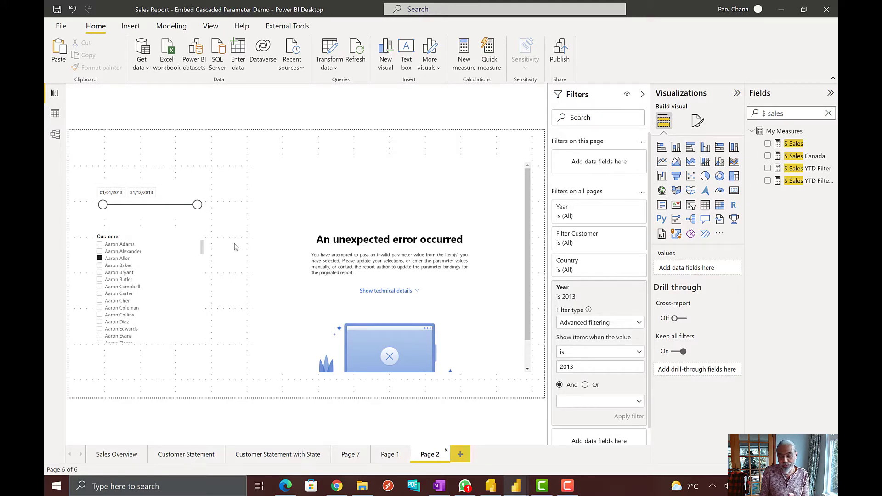
{"action": "left_click", "coordinate": [308, 246]}
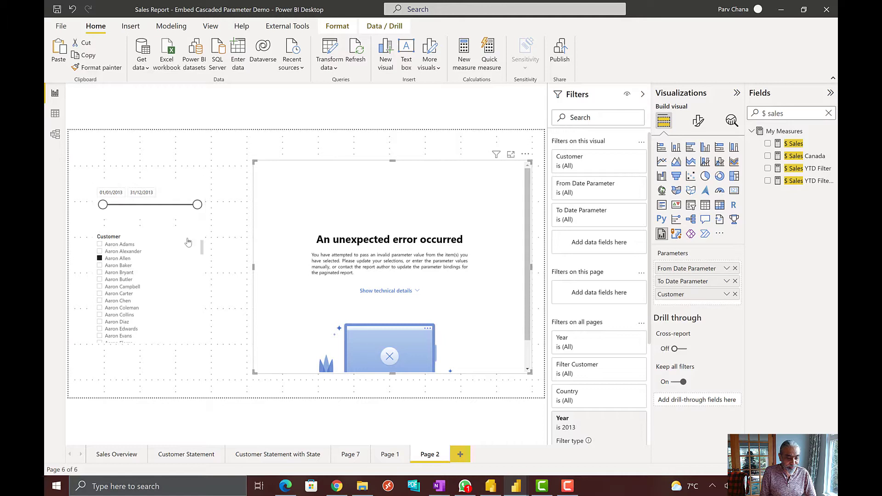
{"action": "left_click", "coordinate": [189, 238]}
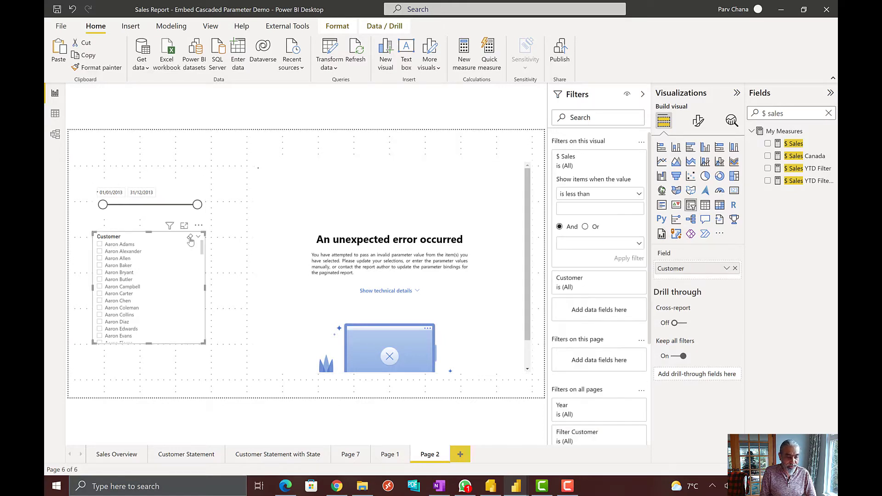
{"action": "left_click", "coordinate": [124, 254]}
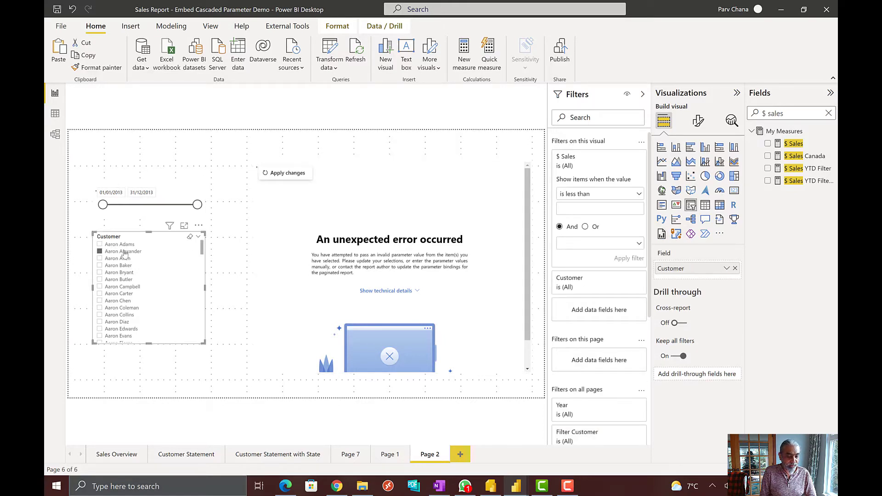
{"action": "left_click", "coordinate": [276, 173]}
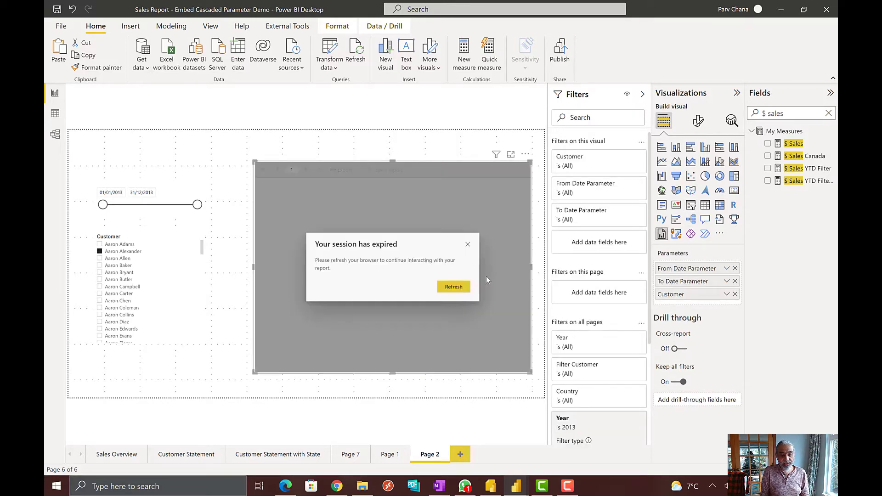
{"action": "left_click", "coordinate": [454, 287]}
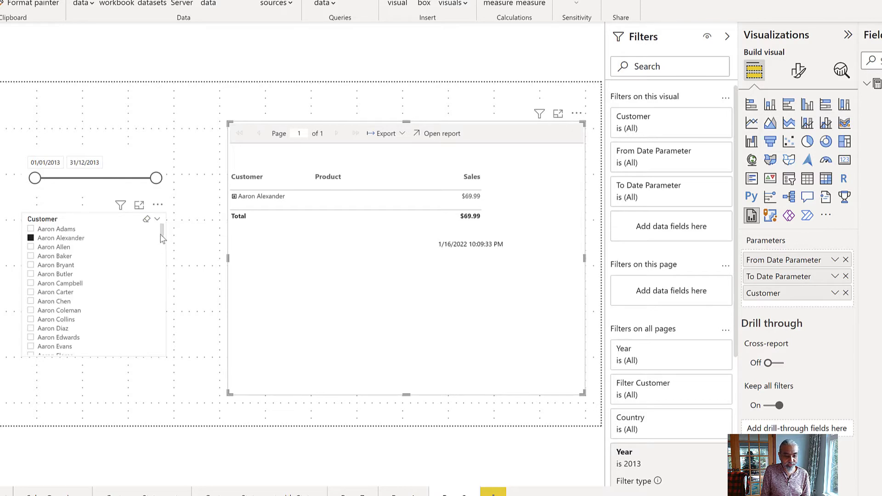
Step: Narrow the Customer slicer and pick a different customer
{"action": "left_click", "coordinate": [171, 276]}
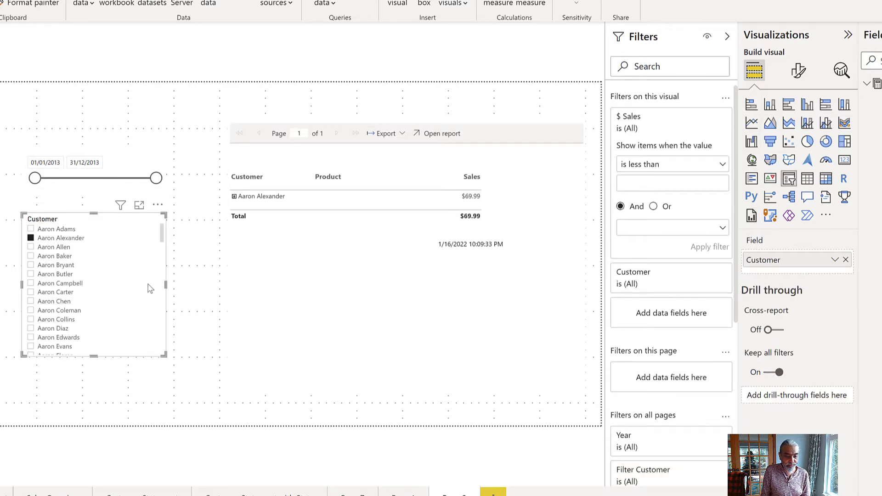
{"action": "left_click_drag", "start_coordinate": [166, 285], "coordinate": [120, 287]}
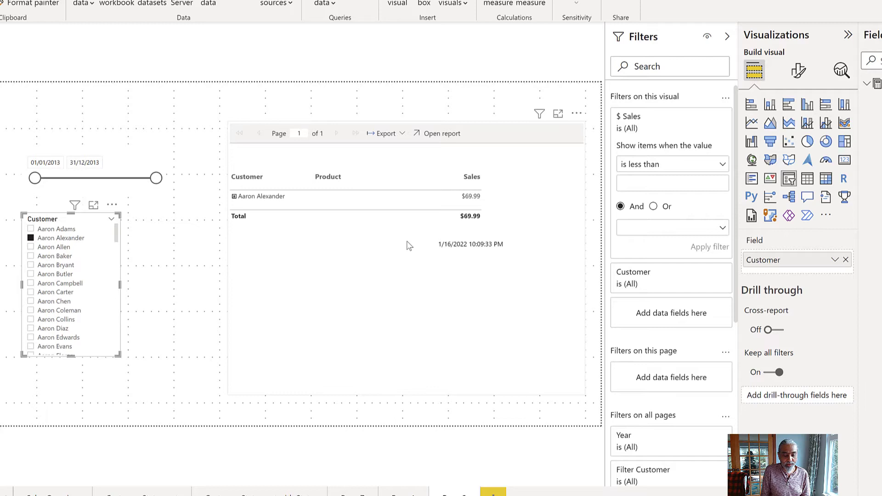
{"action": "left_click", "coordinate": [57, 229]}
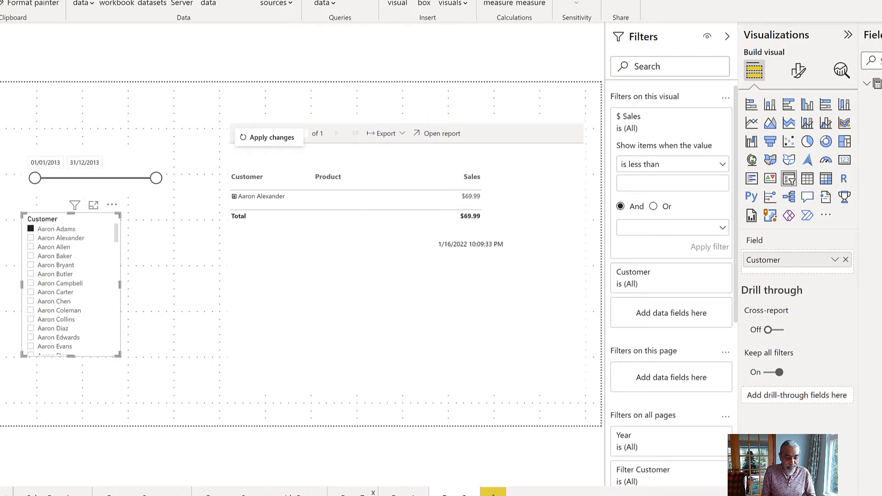
Step: Copy the Product and $ Sales table from the slicer page onto the report page and resize it
{"action": "left_click", "coordinate": [230, 493]}
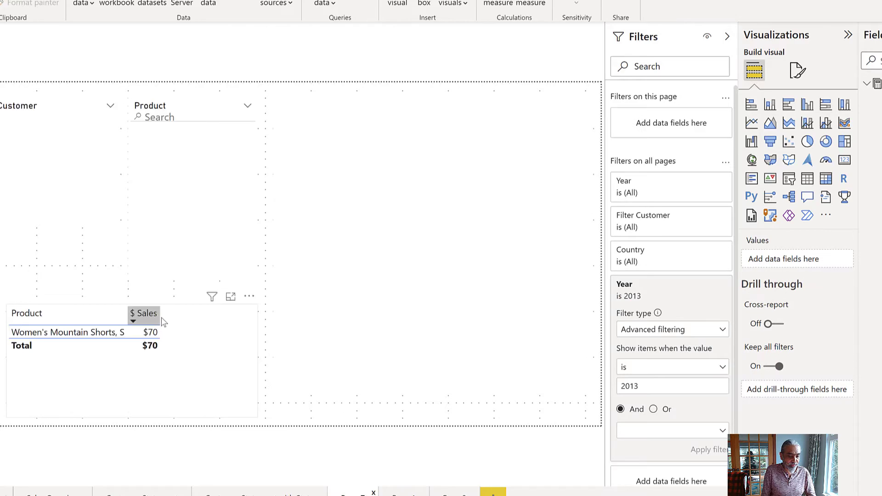
{"action": "left_click", "coordinate": [192, 321]}
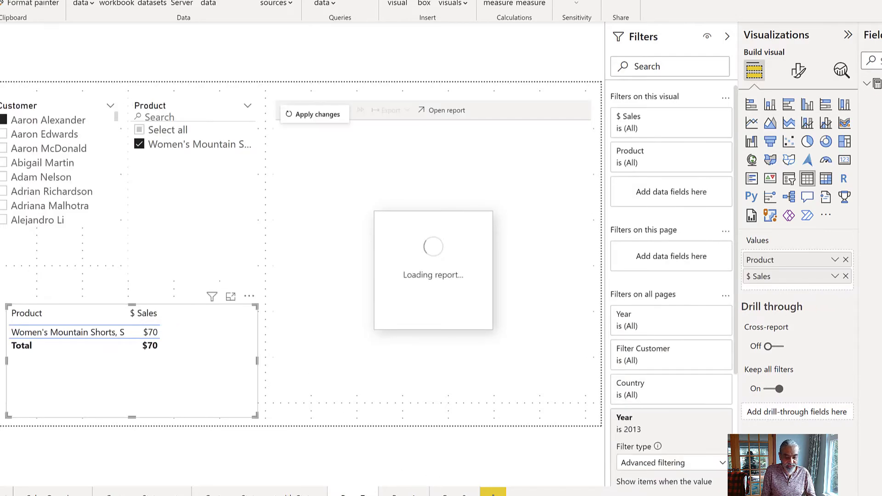
{"action": "key", "text": "ctrl+Page_Down"}
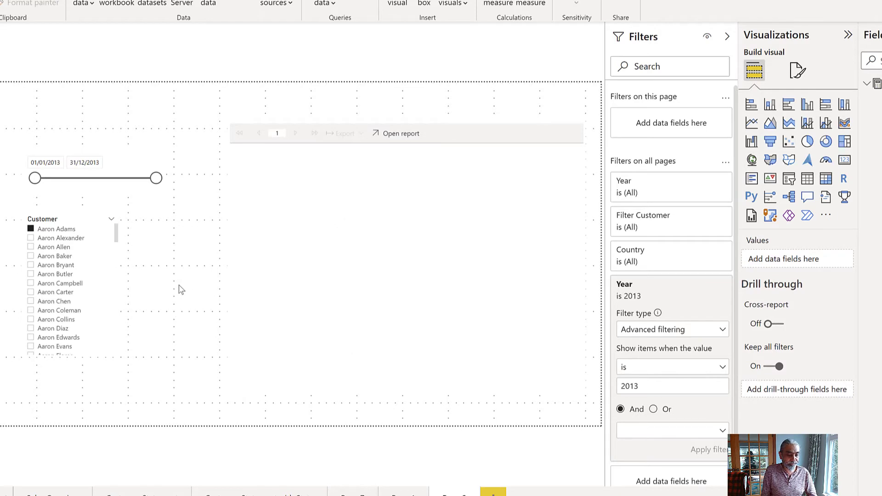
{"action": "key", "text": "ctrl+v"}
{"action": "left_click_drag", "start_coordinate": [132, 305], "coordinate": [138, 328]}
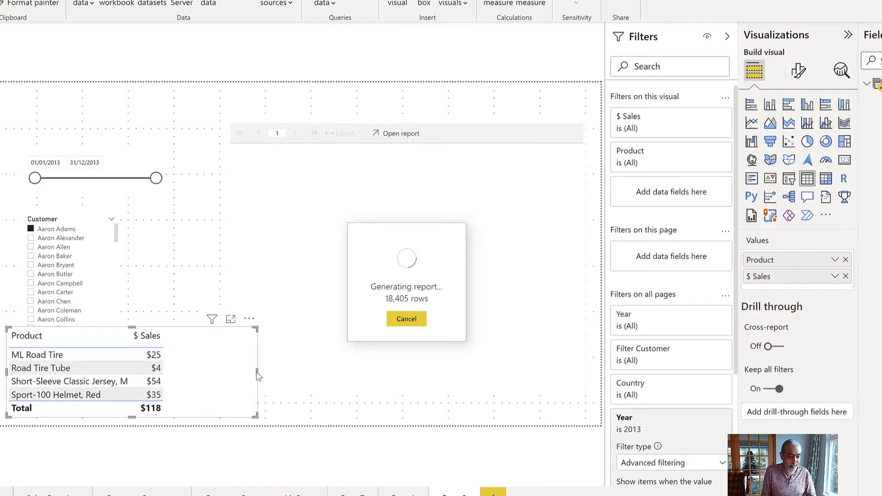
{"action": "left_click_drag", "start_coordinate": [257, 376], "coordinate": [191, 379]}
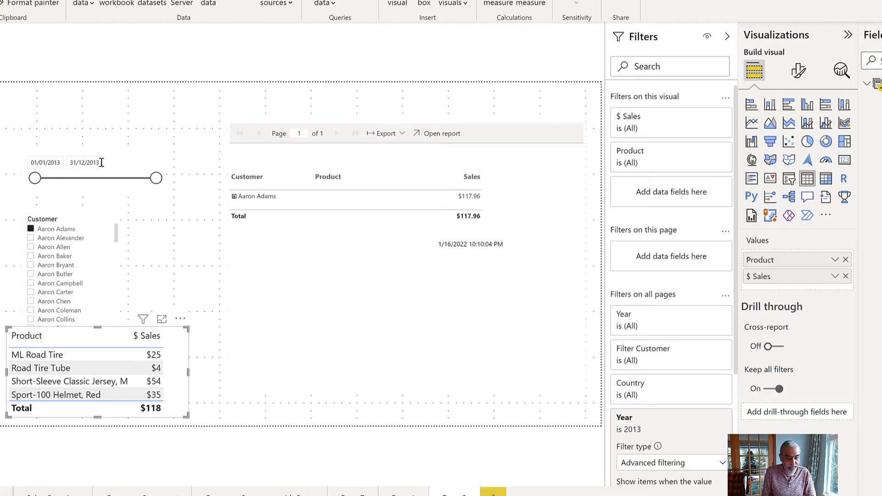
Step: Choose another customer, shorten the Customer slicer, and rerun the paginated report
{"action": "left_click", "coordinate": [62, 249]}
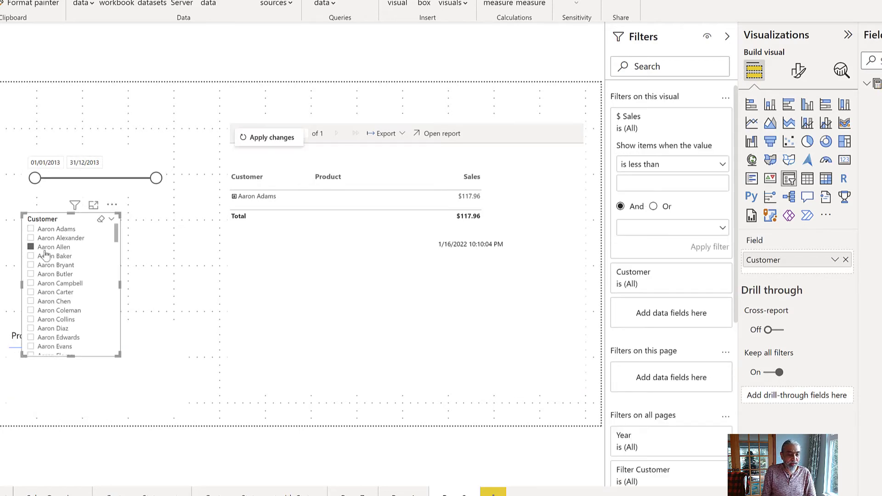
{"action": "left_click_drag", "start_coordinate": [74, 357], "coordinate": [73, 304]}
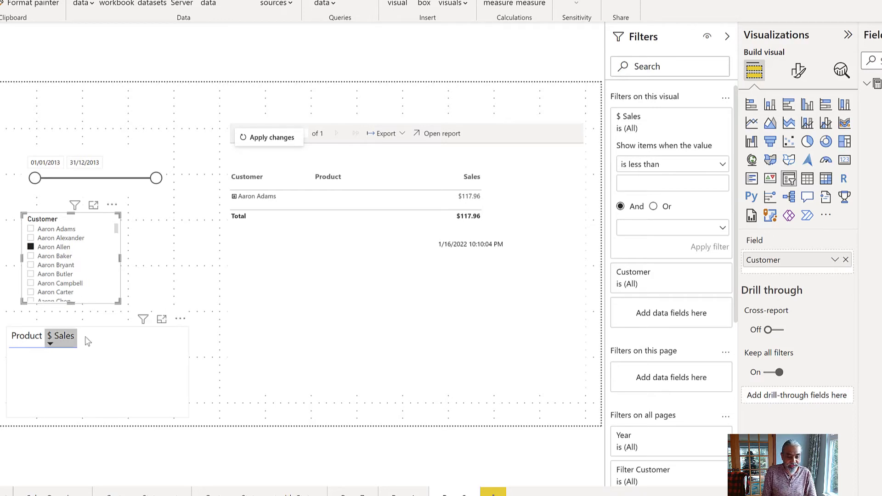
{"action": "left_click", "coordinate": [272, 138]}
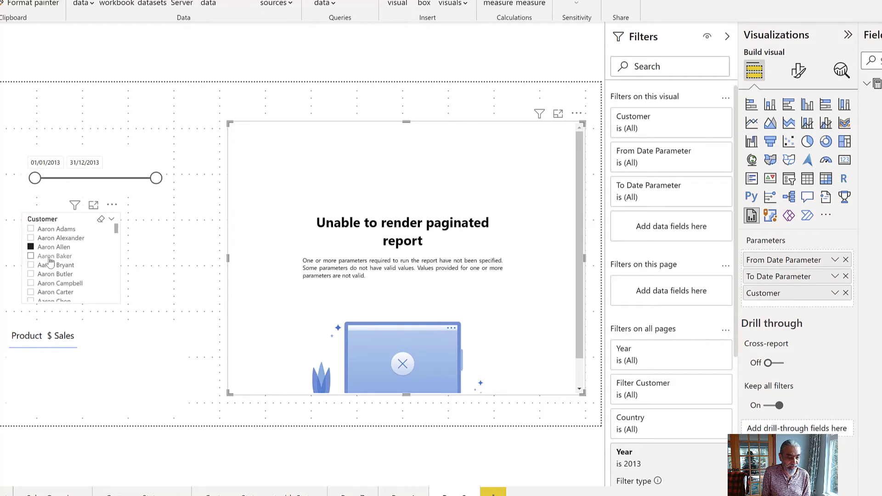
Step: Replace the failing customer with one who has sales and refresh the report to show $1,750.98
{"action": "left_click", "coordinate": [51, 260]}
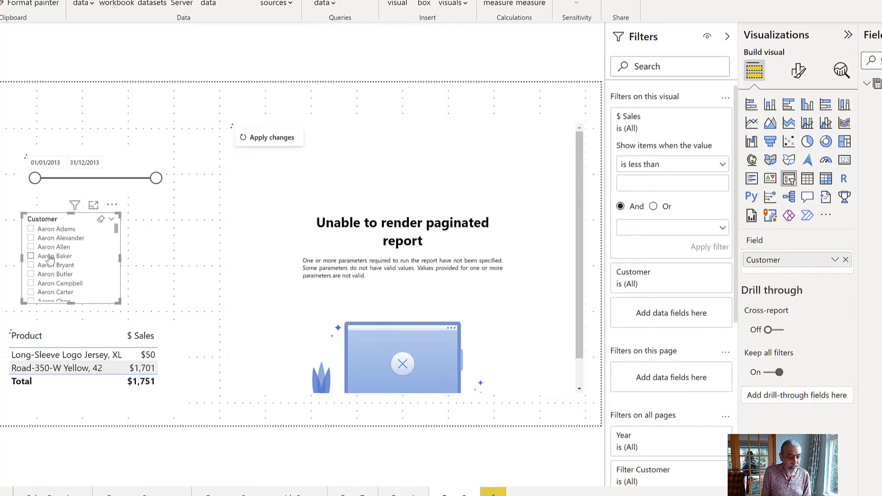
{"action": "left_click", "coordinate": [49, 258]}
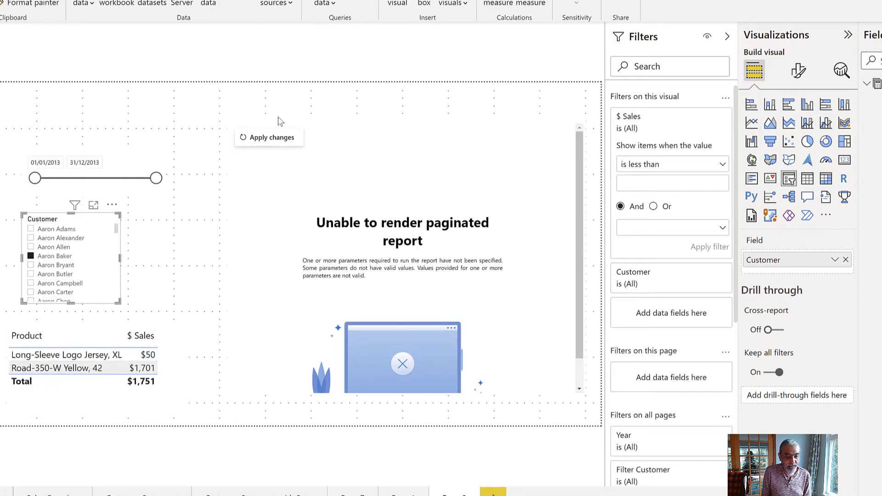
{"action": "left_click", "coordinate": [284, 143]}
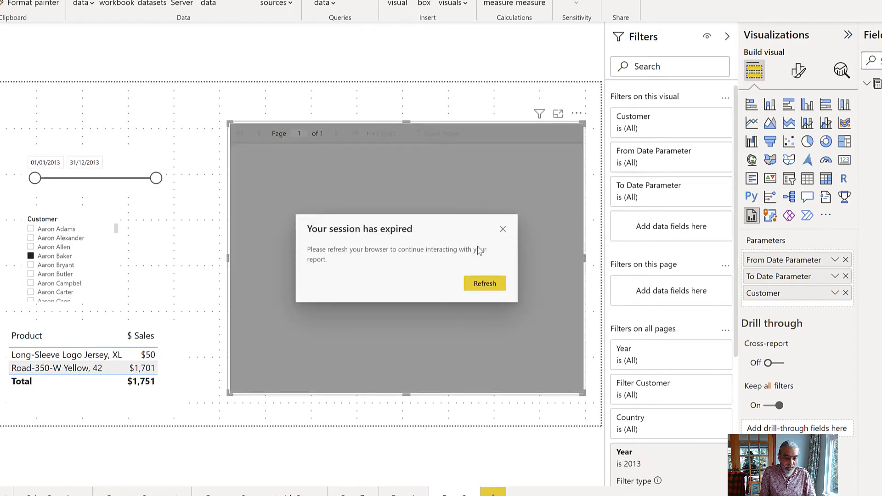
{"action": "left_click", "coordinate": [485, 284]}
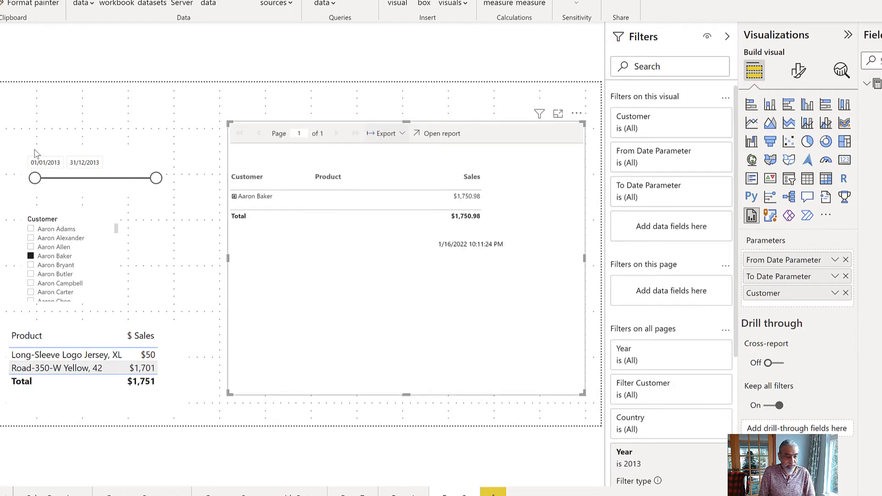
Step: Select the Customer slicer to show its $ Sales card under Filters on this visual
{"action": "mouse_move", "coordinate": [77, 208]}
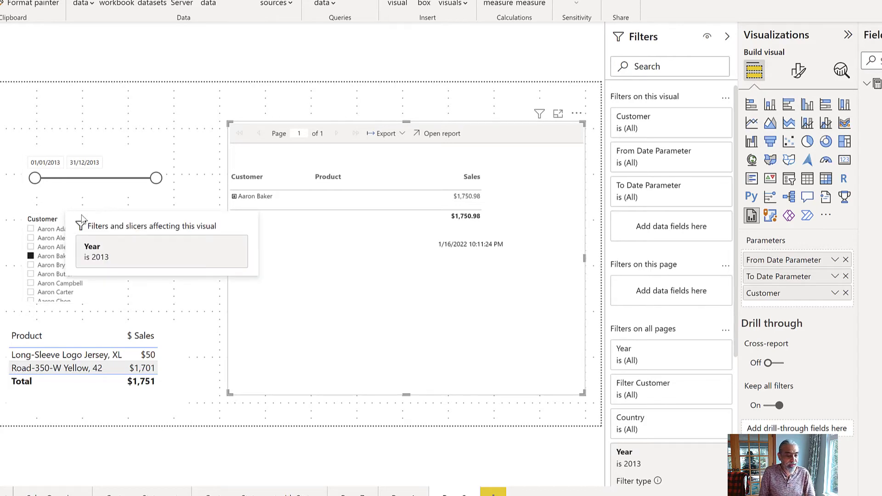
{"action": "left_click", "coordinate": [40, 223]}
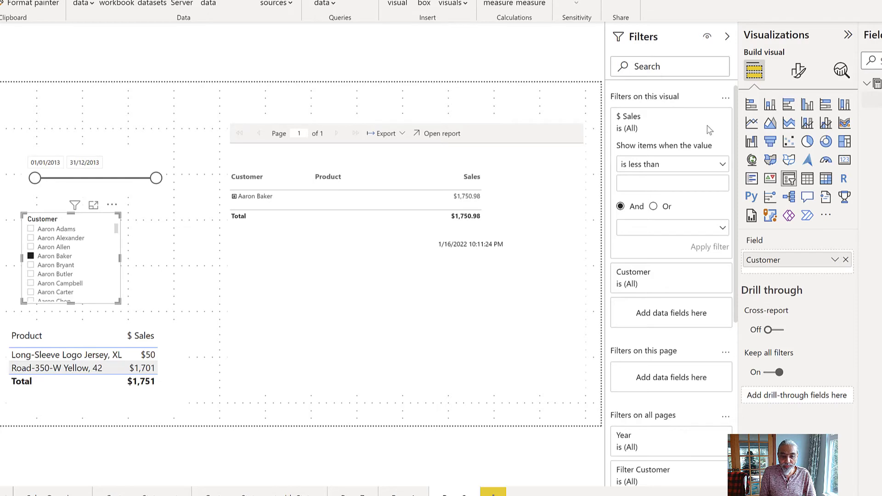
Step: Apply an 'is not blank' $ Sales filter to the Customer slicer, then check a new customer totalling $15
{"action": "left_click", "coordinate": [670, 166]}
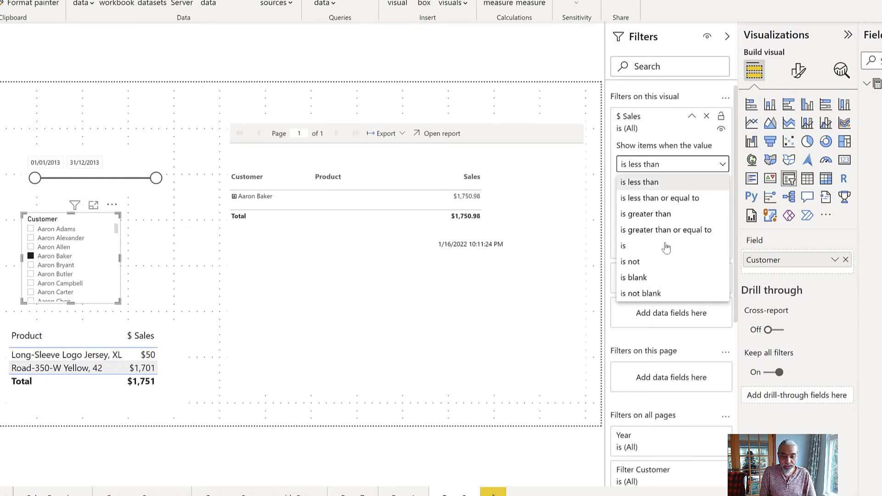
{"action": "left_click", "coordinate": [662, 294]}
{"action": "left_click", "coordinate": [711, 232]}
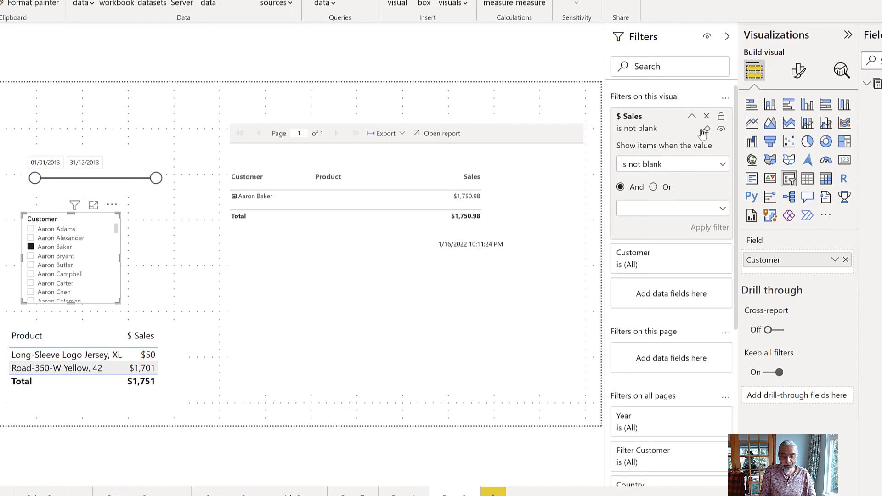
{"action": "left_click", "coordinate": [707, 130]}
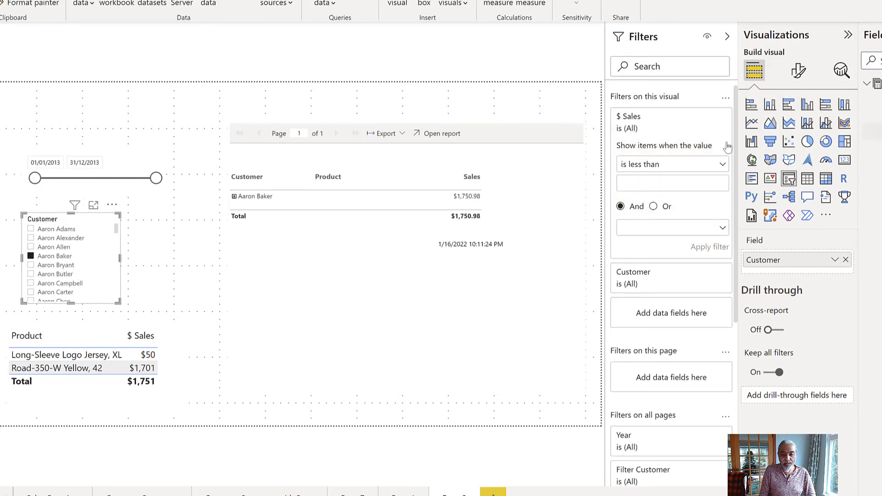
{"action": "left_click", "coordinate": [639, 168]}
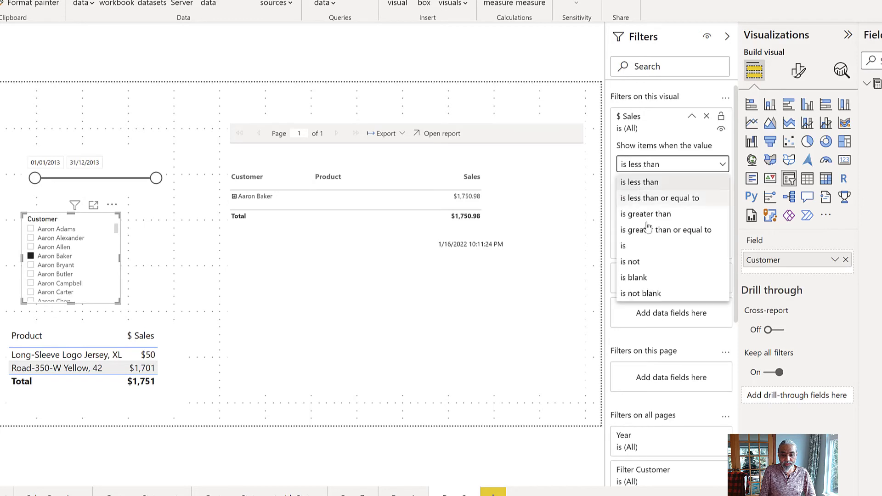
{"action": "left_click", "coordinate": [653, 296]}
{"action": "left_click", "coordinate": [710, 228]}
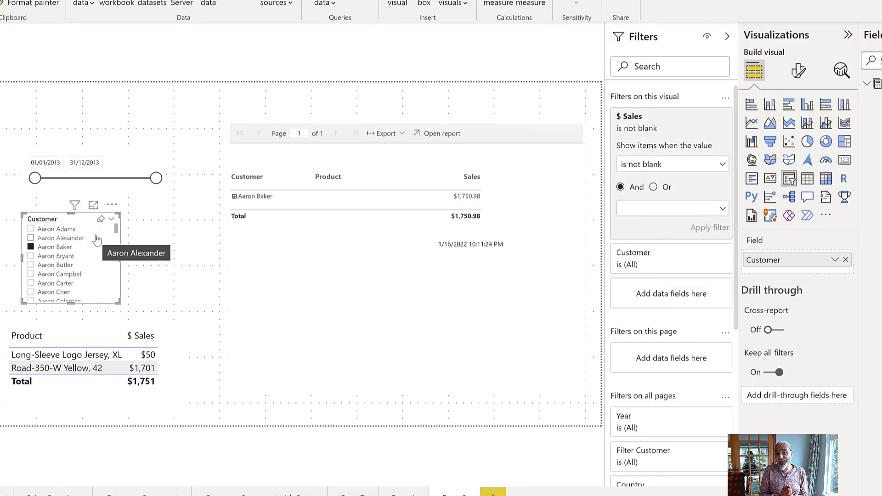
{"action": "left_click", "coordinate": [50, 267]}
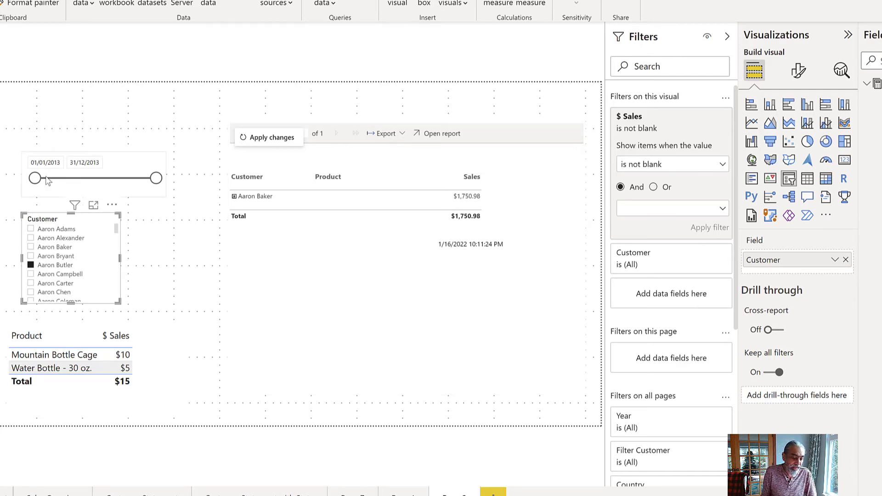
Step: Set dates to 24/05/2013–21/07/2013, pick a customer with sales, and rerun the paginated report
{"action": "left_click_drag", "start_coordinate": [35, 179], "coordinate": [82, 185]}
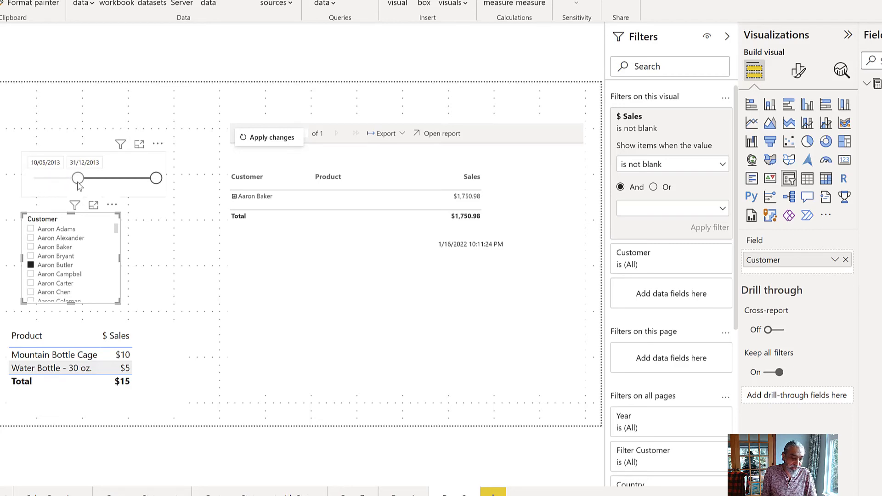
{"action": "left_click", "coordinate": [155, 186]}
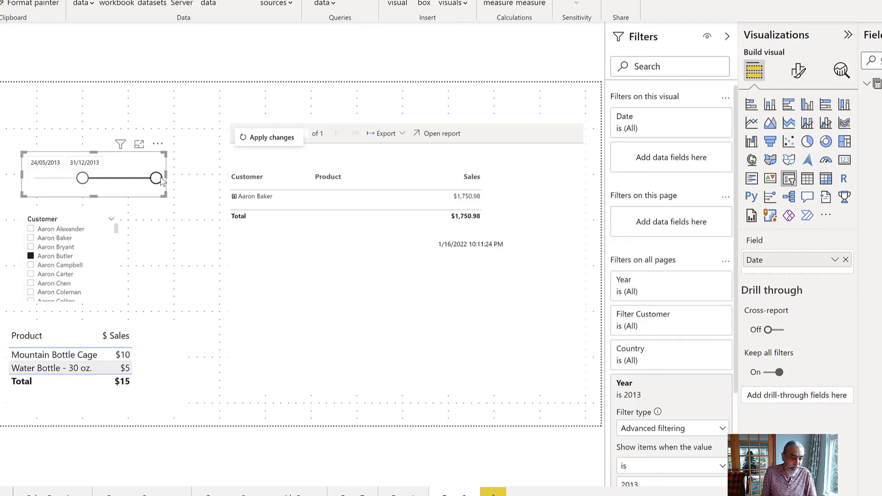
{"action": "left_click_drag", "start_coordinate": [156, 178], "coordinate": [102, 180]}
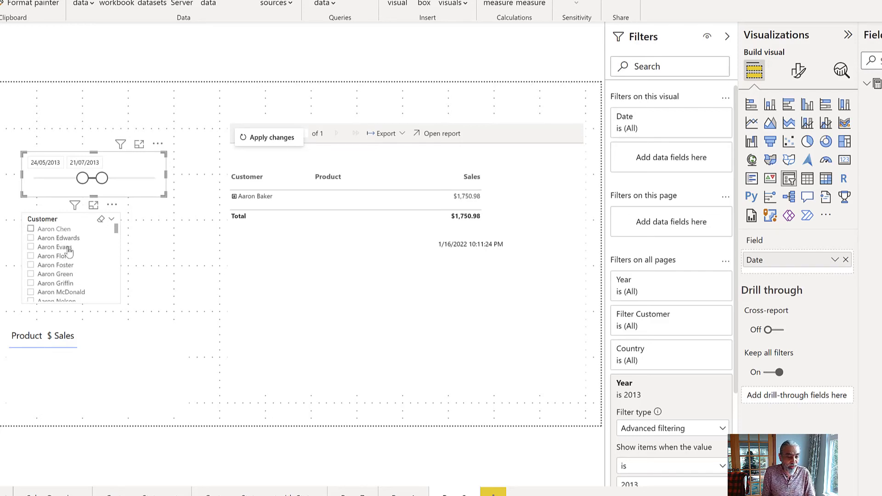
{"action": "scroll", "coordinate": [69, 249], "scroll_direction": "down", "scroll_amount": 2}
{"action": "scroll", "coordinate": [68, 248], "scroll_direction": "up", "scroll_amount": 2}
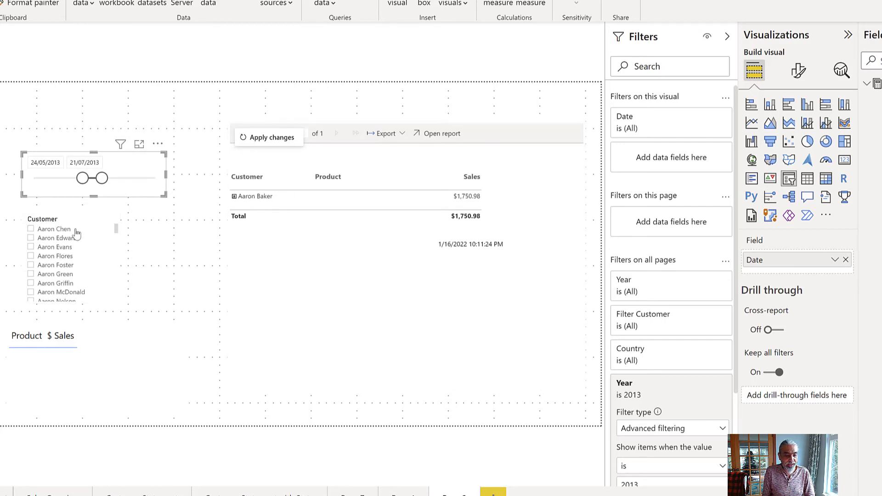
{"action": "left_click", "coordinate": [31, 229]}
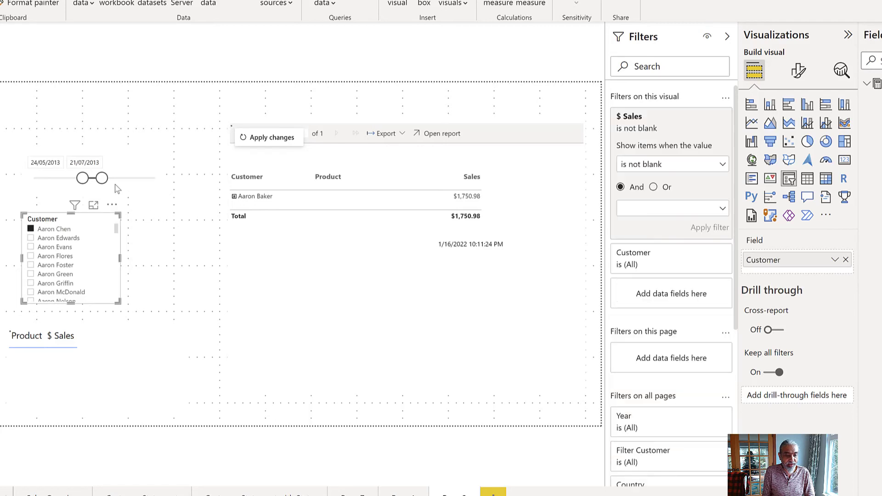
{"action": "left_click", "coordinate": [270, 137]}
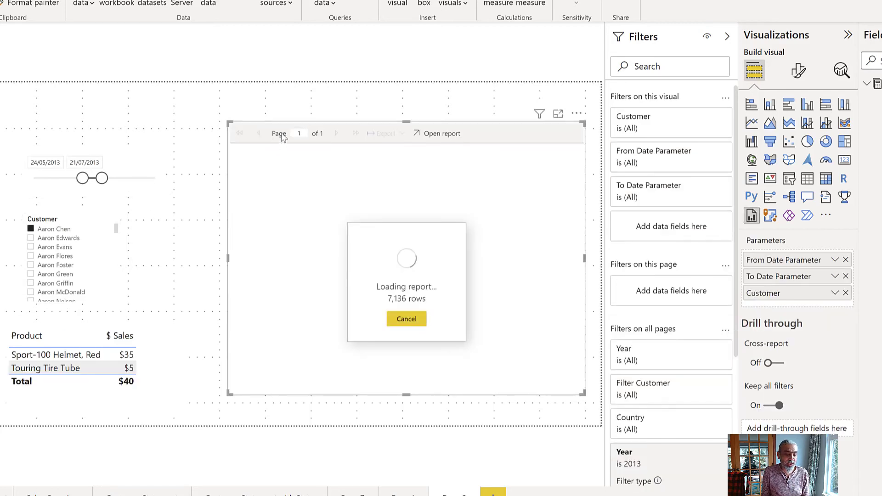